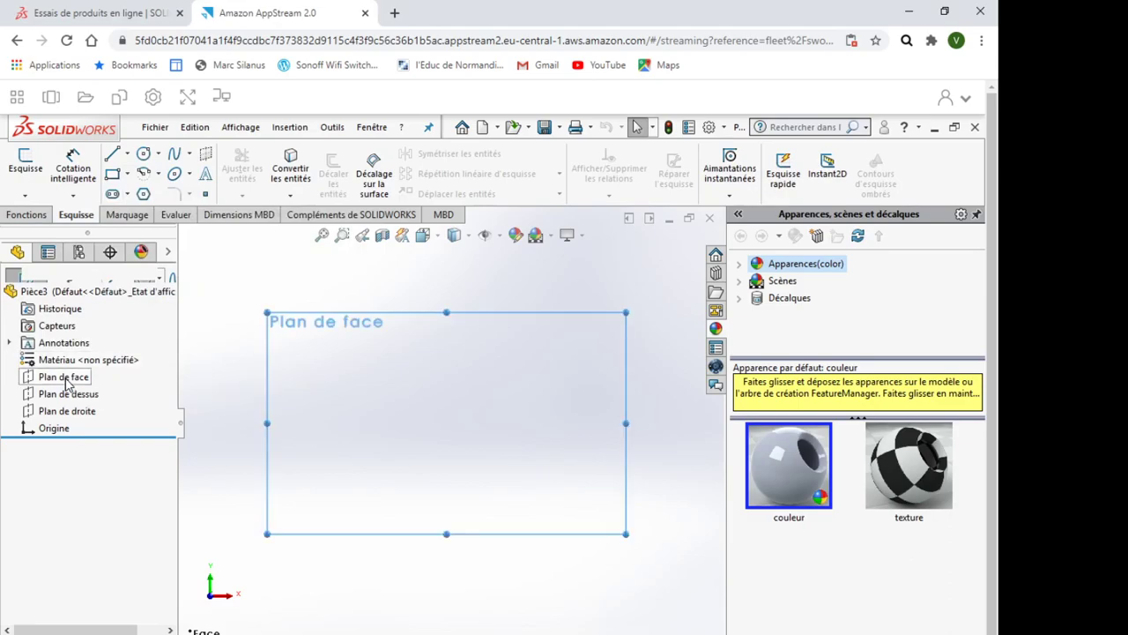
# Draw a near-vertical construction line about 130 mm long on Plan de face, from above the origin to below it
pyautogui.click(129, 155)
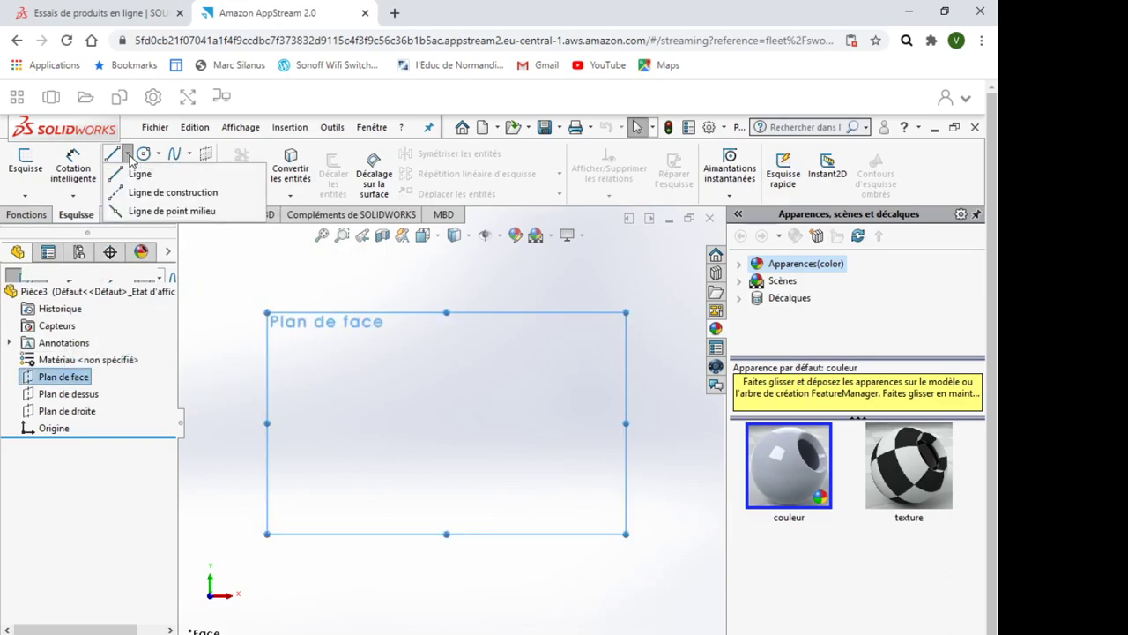
pyautogui.click(150, 194)
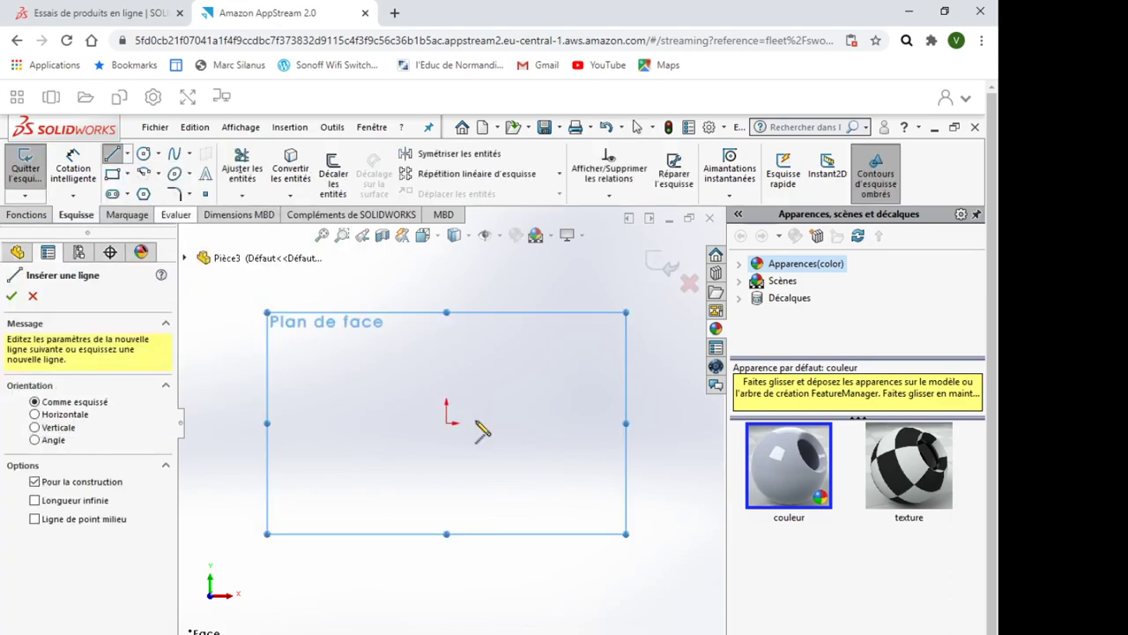
pyautogui.click(447, 304)
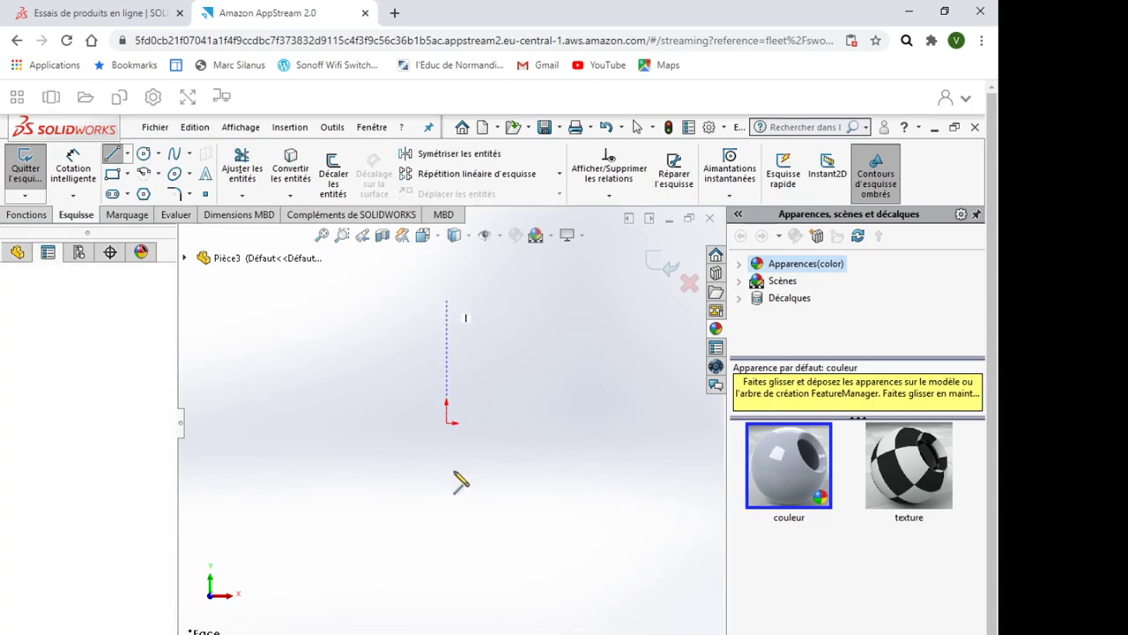
pyautogui.click(441, 562)
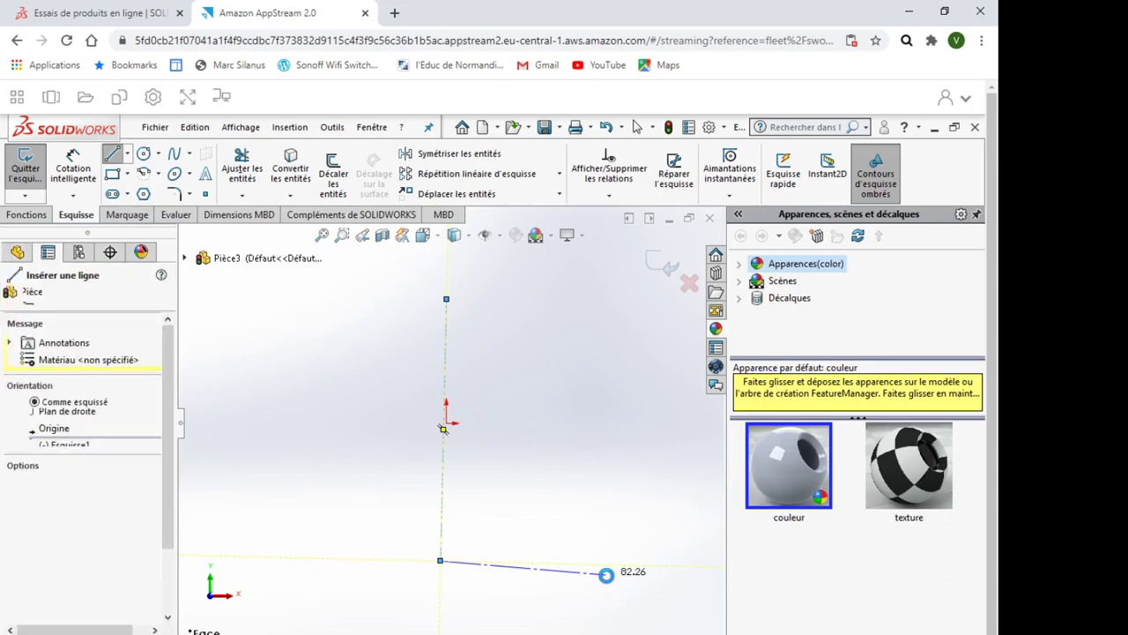
pyautogui.press('Escape')
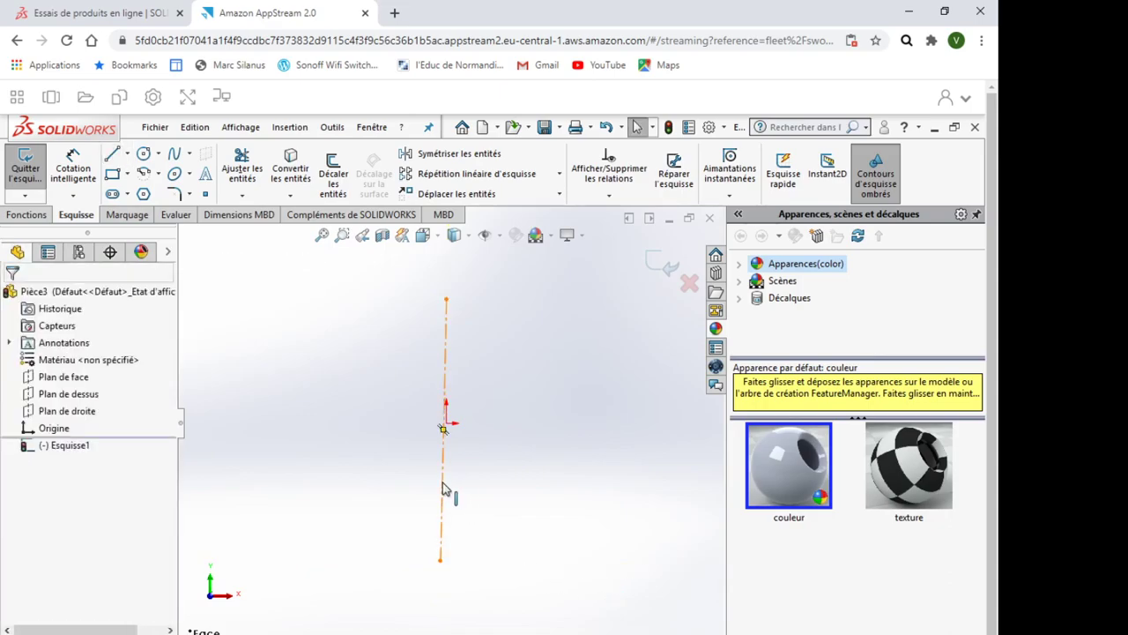
# Add a Verticale relation to the construction line
pyautogui.click(443, 490)
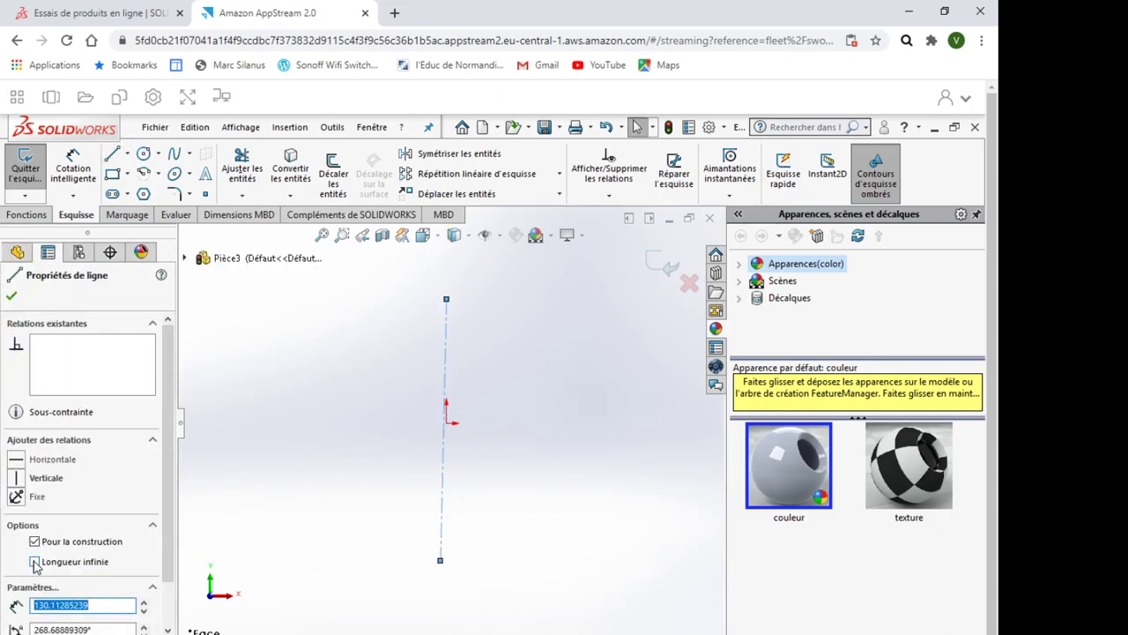
pyautogui.click(17, 477)
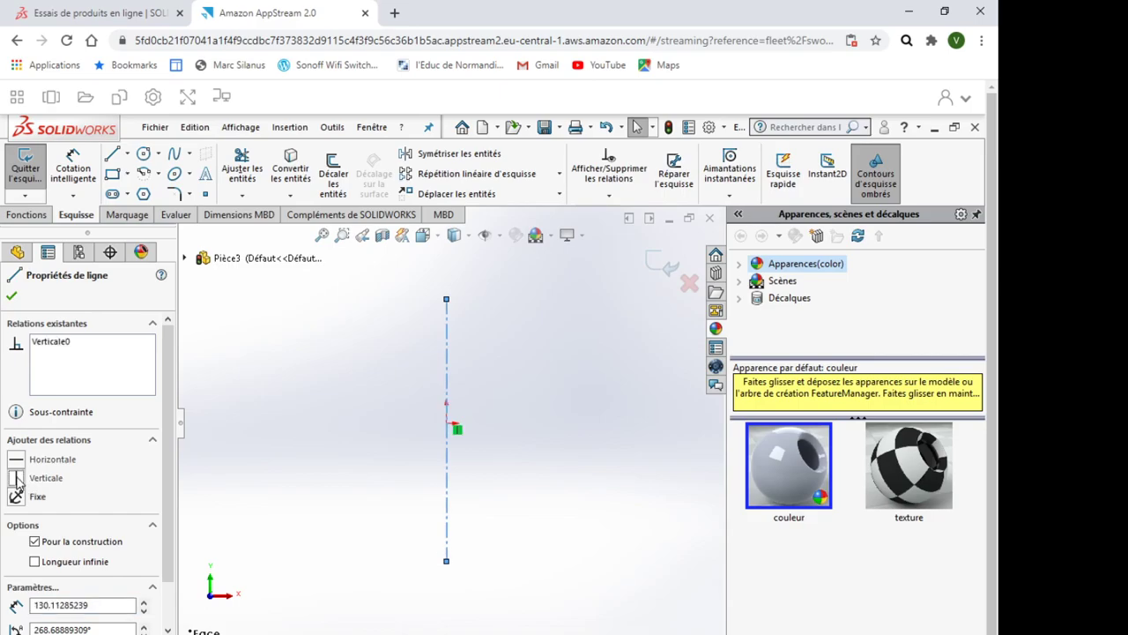
pyautogui.click(301, 498)
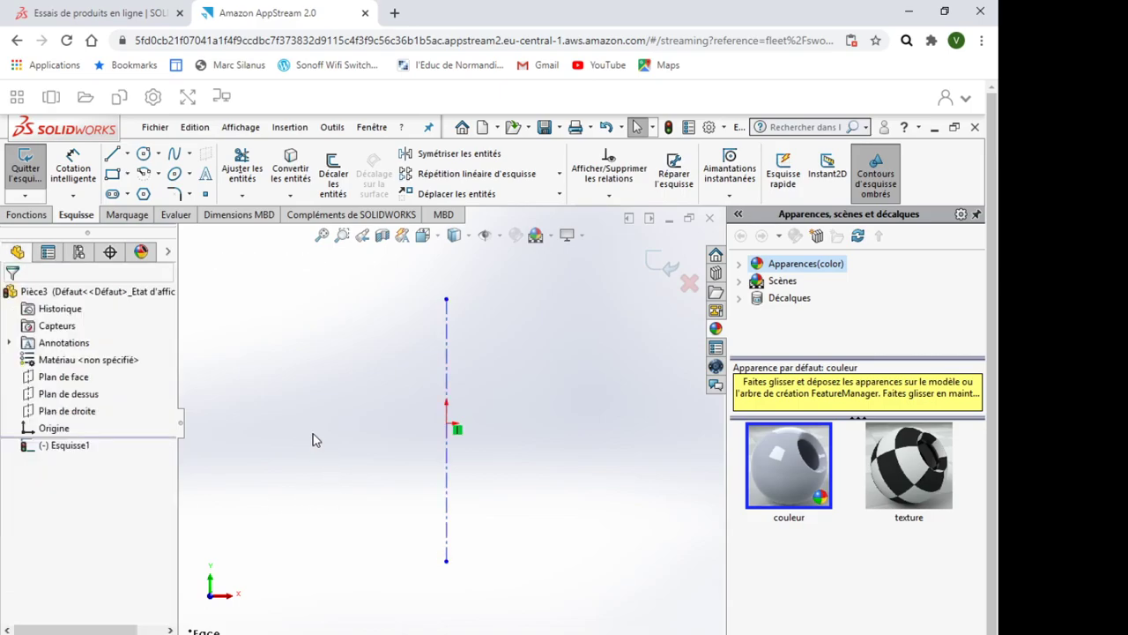
# Sketch the profile's inner side beside the axis: short vertical line, horizontal line, tangent arc of about 9 mm radius, long vertical line and horizontal base
pyautogui.click(112, 153)
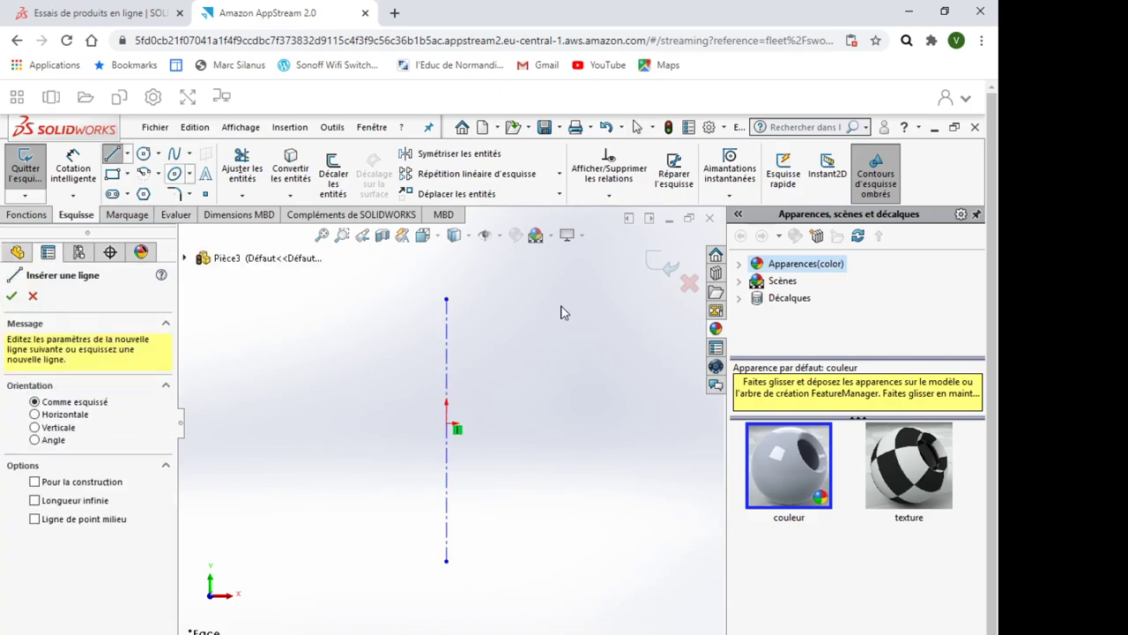
pyautogui.click(473, 314)
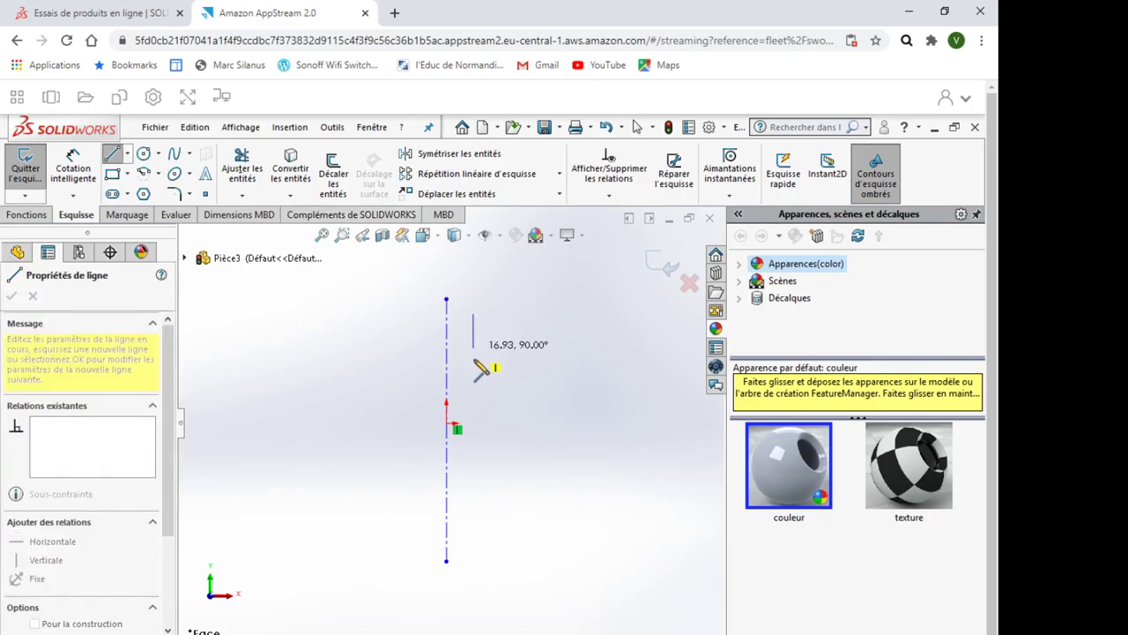
pyautogui.click(473, 357)
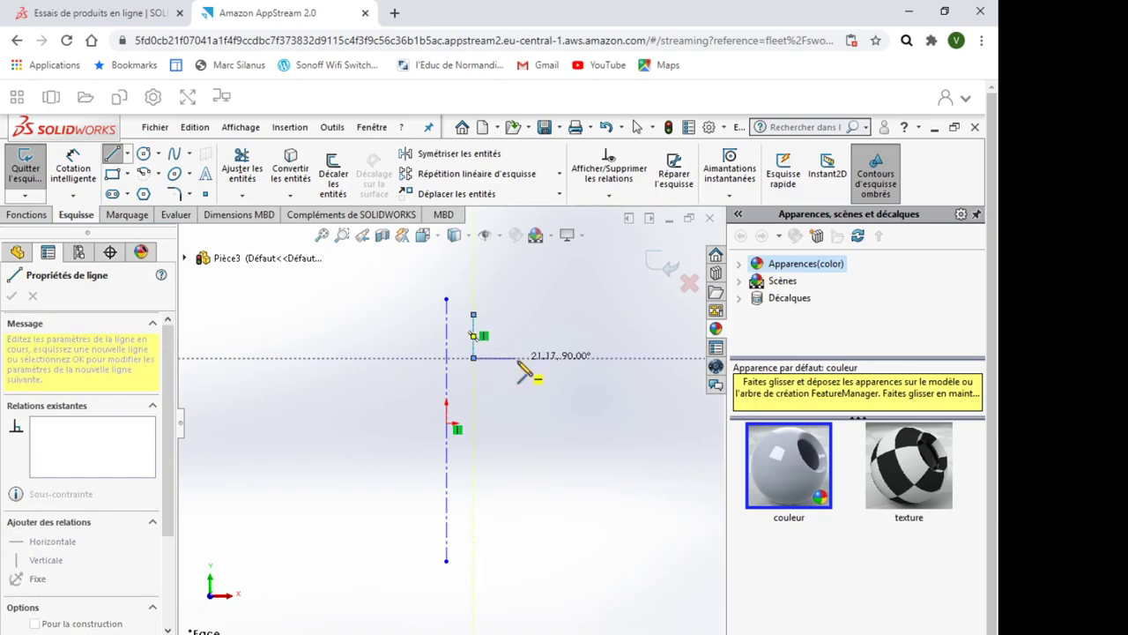
pyautogui.press('Escape')
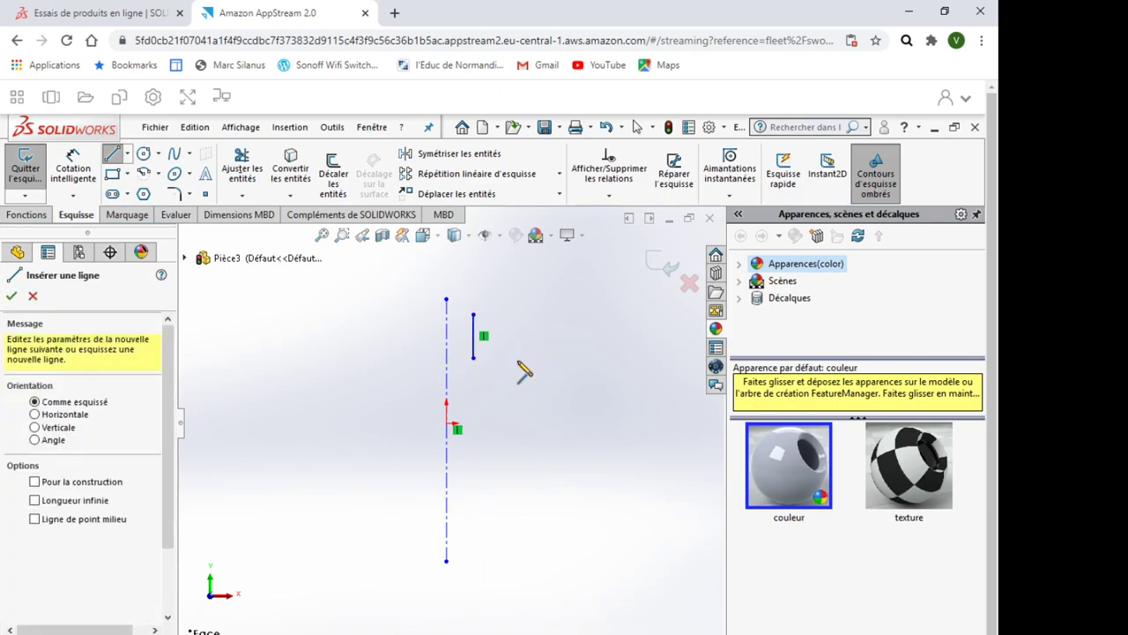
pyautogui.click(473, 358)
pyautogui.click(513, 358)
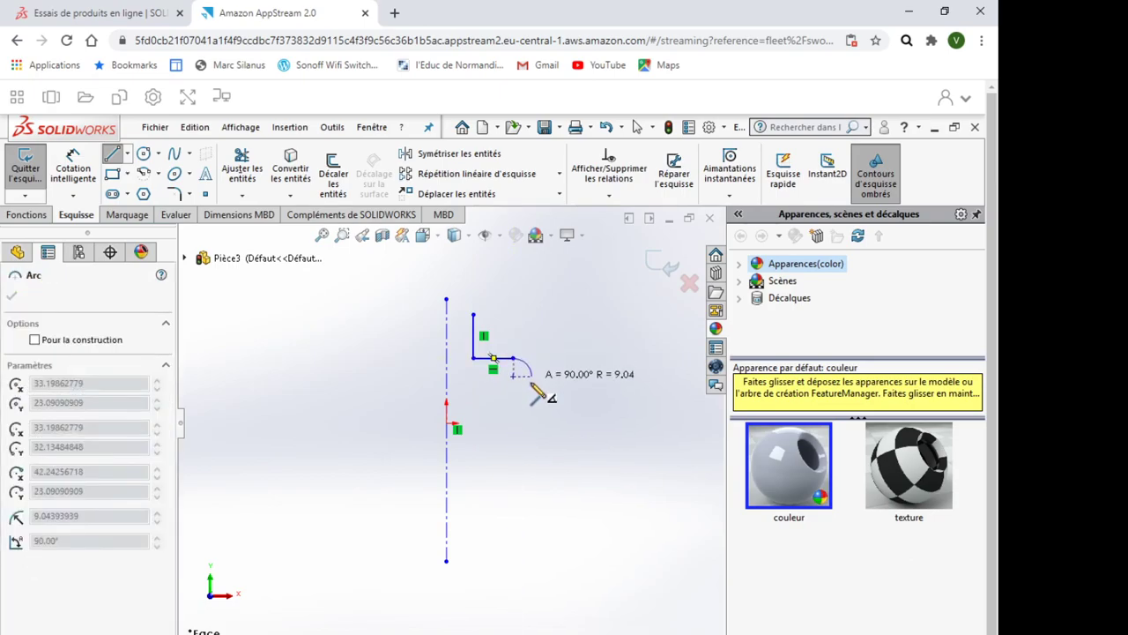
pyautogui.click(529, 379)
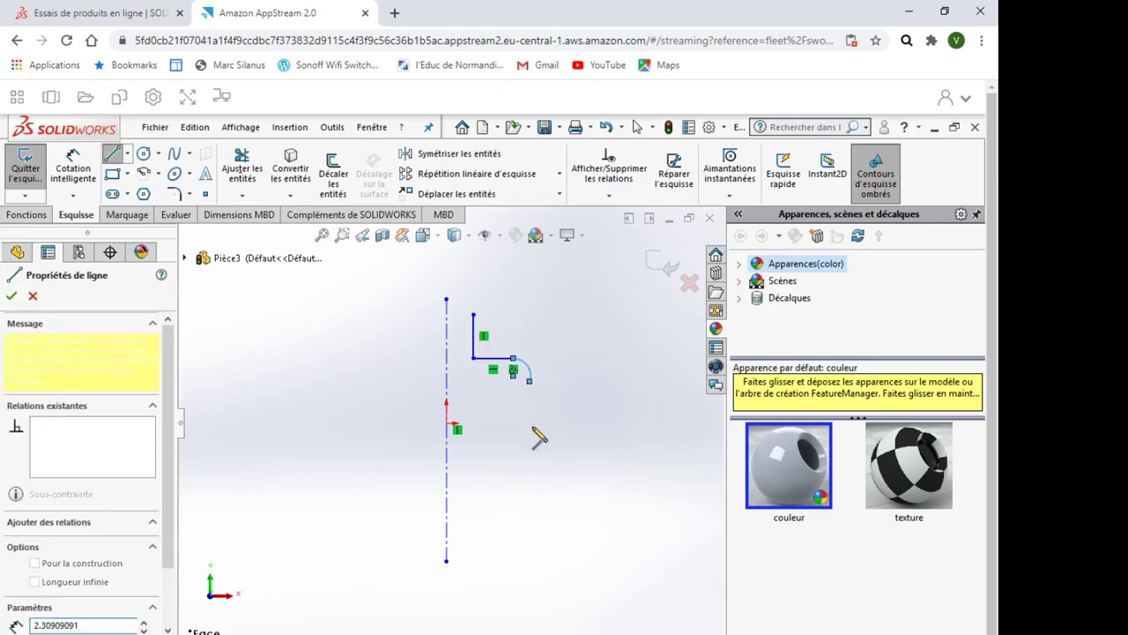
pyautogui.click(529, 520)
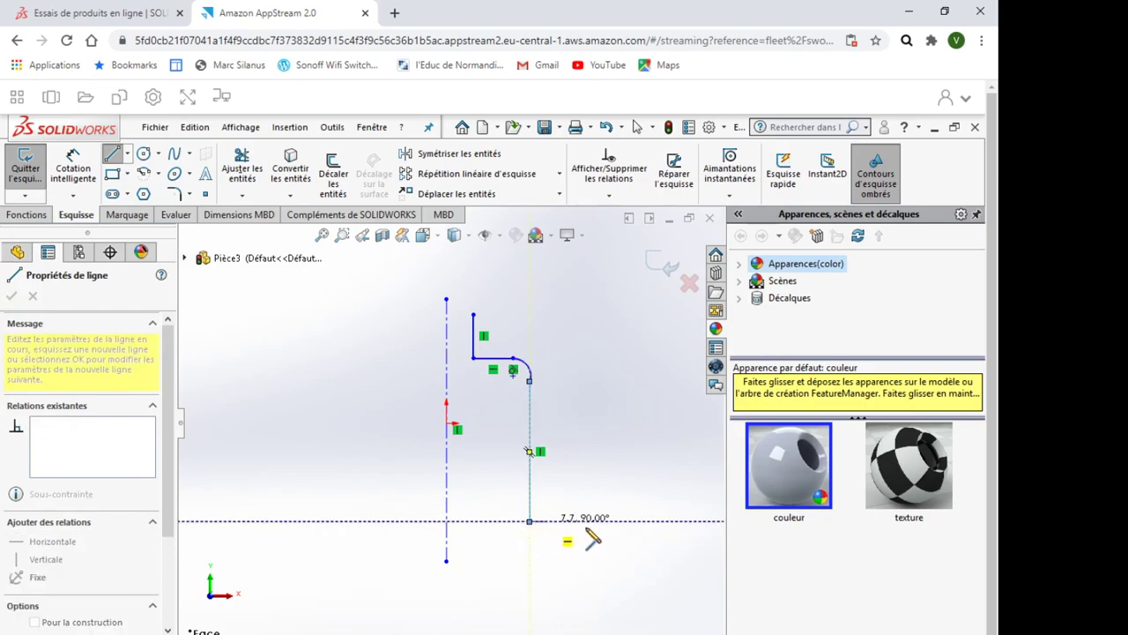
pyautogui.click(600, 520)
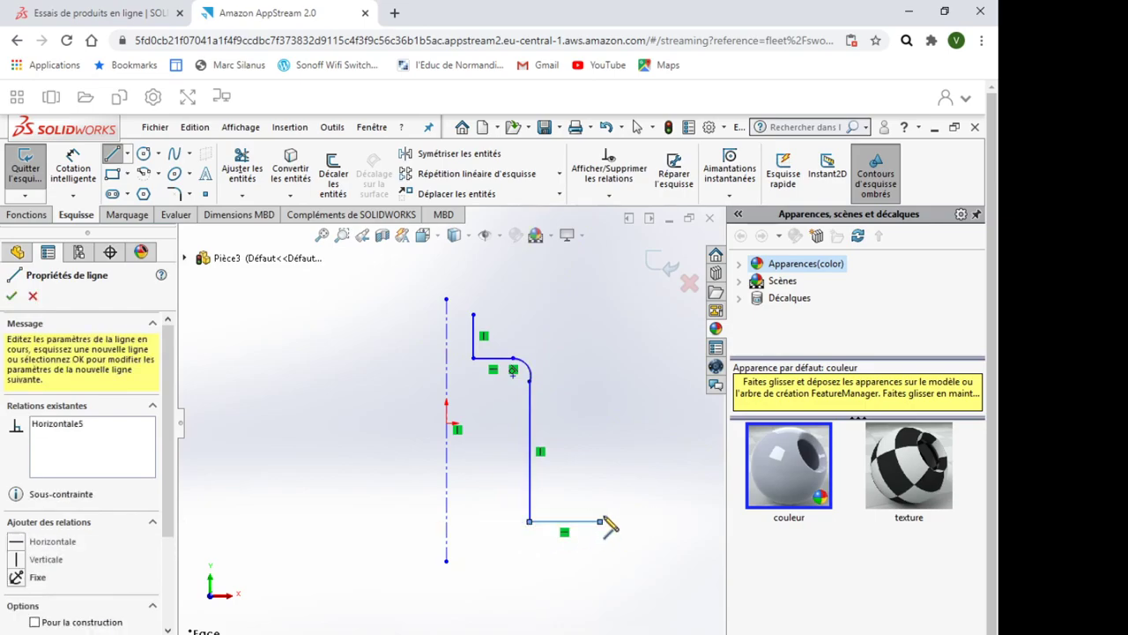
# Close the profile with a short vertical line, a tangent corner arc, a horizontal ledge, a long outer vertical line and a top line
pyautogui.press('a')
pyautogui.click(589, 483)
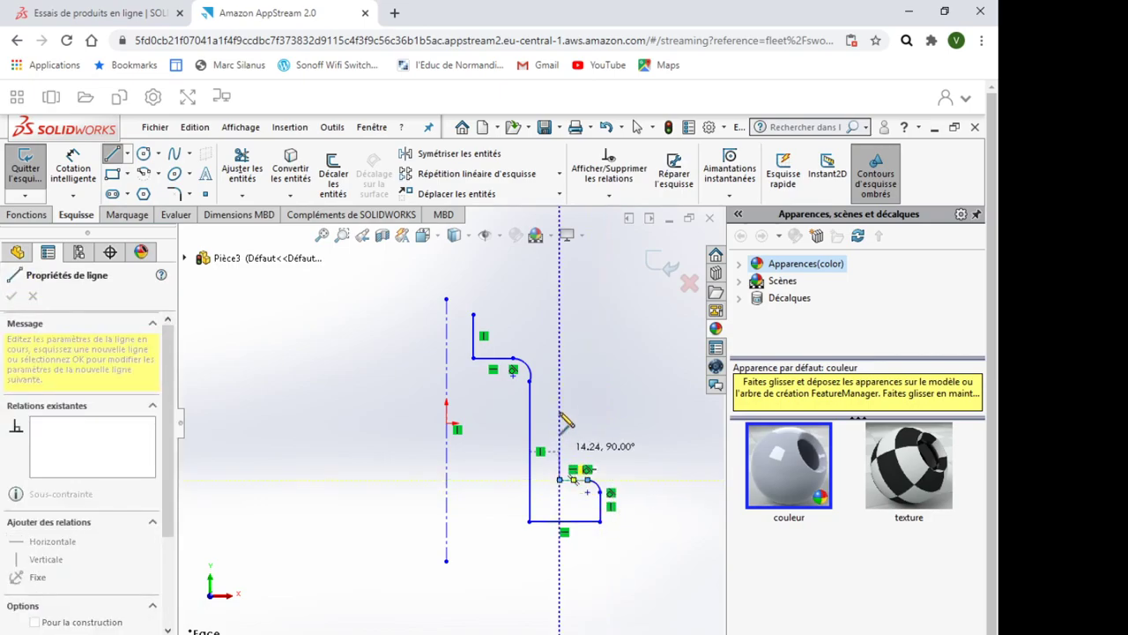
pyautogui.click(558, 315)
pyautogui.click(474, 315)
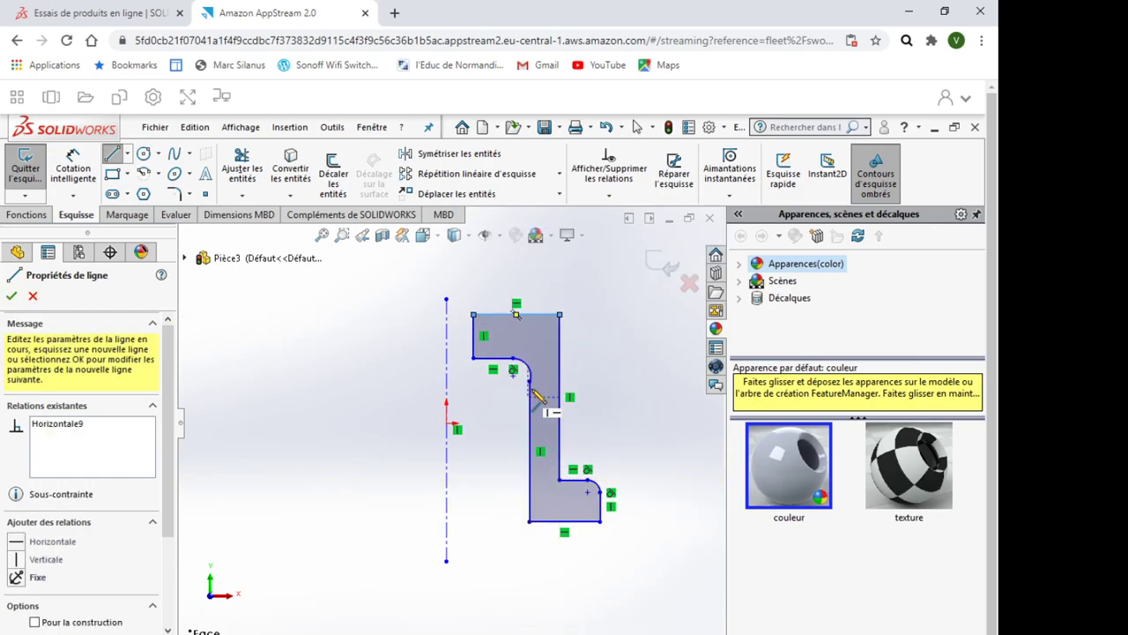
pyautogui.press('Escape')
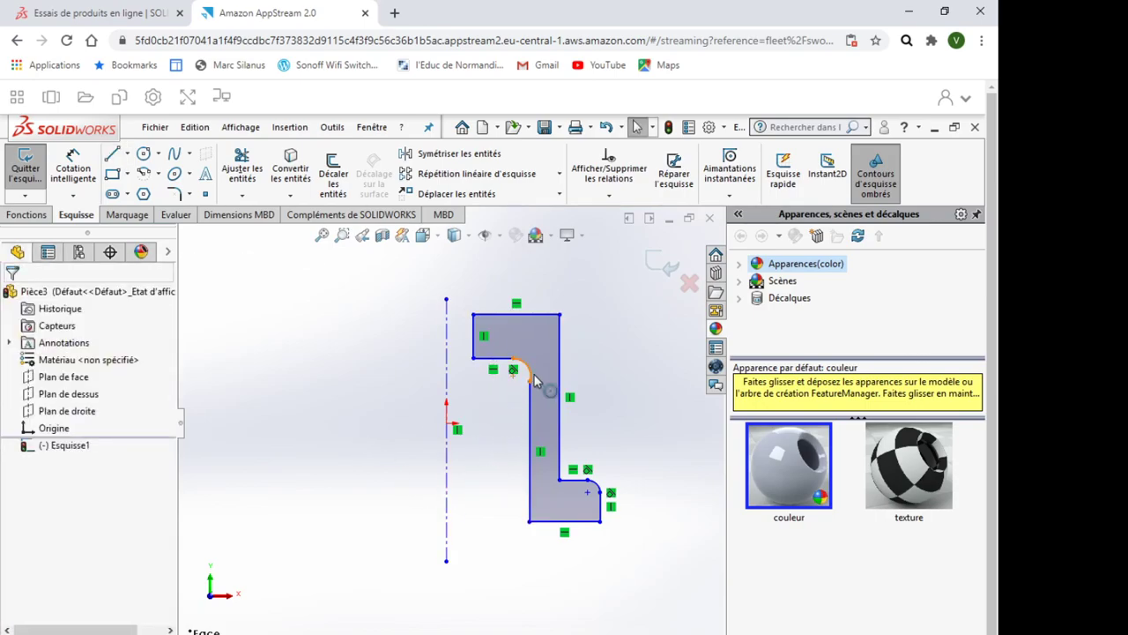
# Make the upper inner arc tangent to the long inner vertical line
pyautogui.click(527, 370)
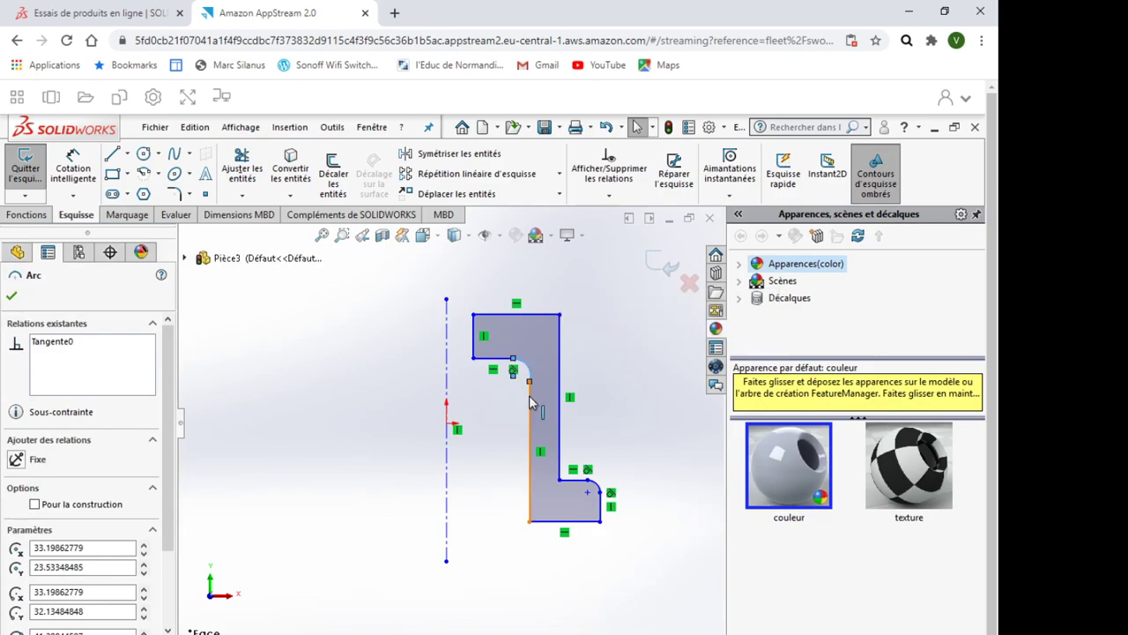
pyautogui.keyDown('ctrl'); pyautogui.click(529, 397); pyautogui.keyUp('ctrl')
pyautogui.click(48, 546)
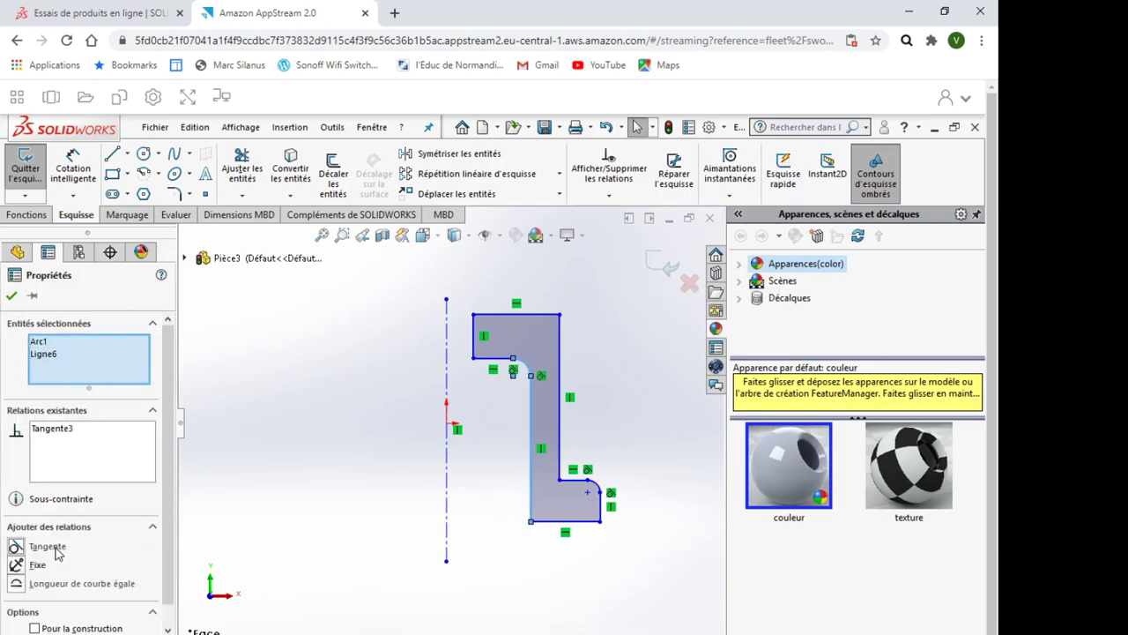
pyautogui.click(524, 582)
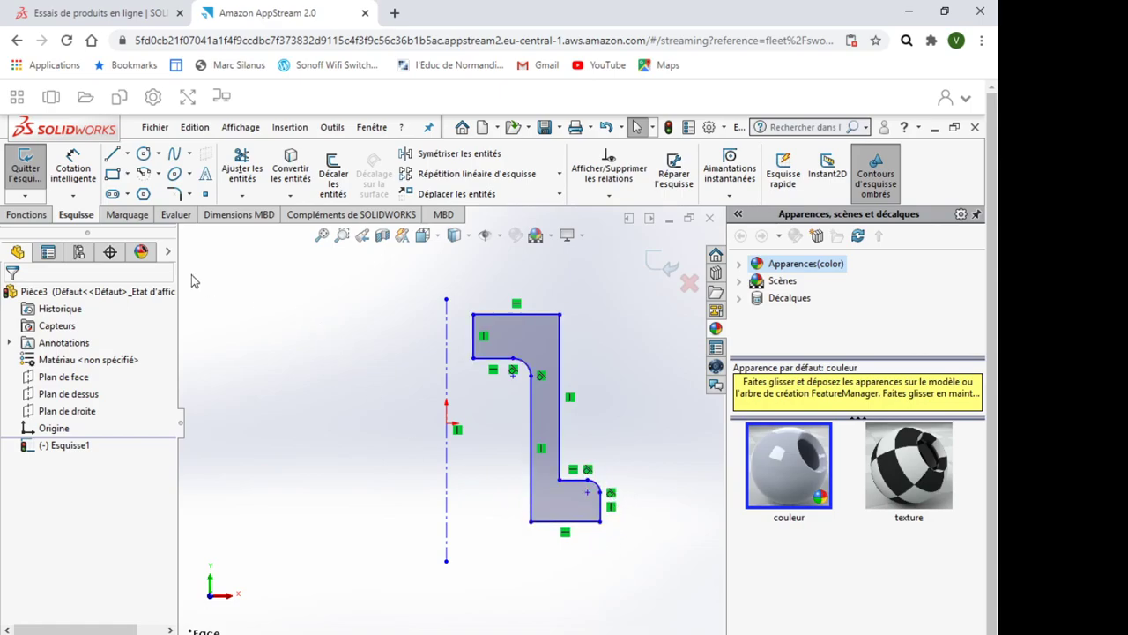
# Dimension the distance from the construction line to the profile's short inner vertical edge as 15 mm
pyautogui.click(74, 168)
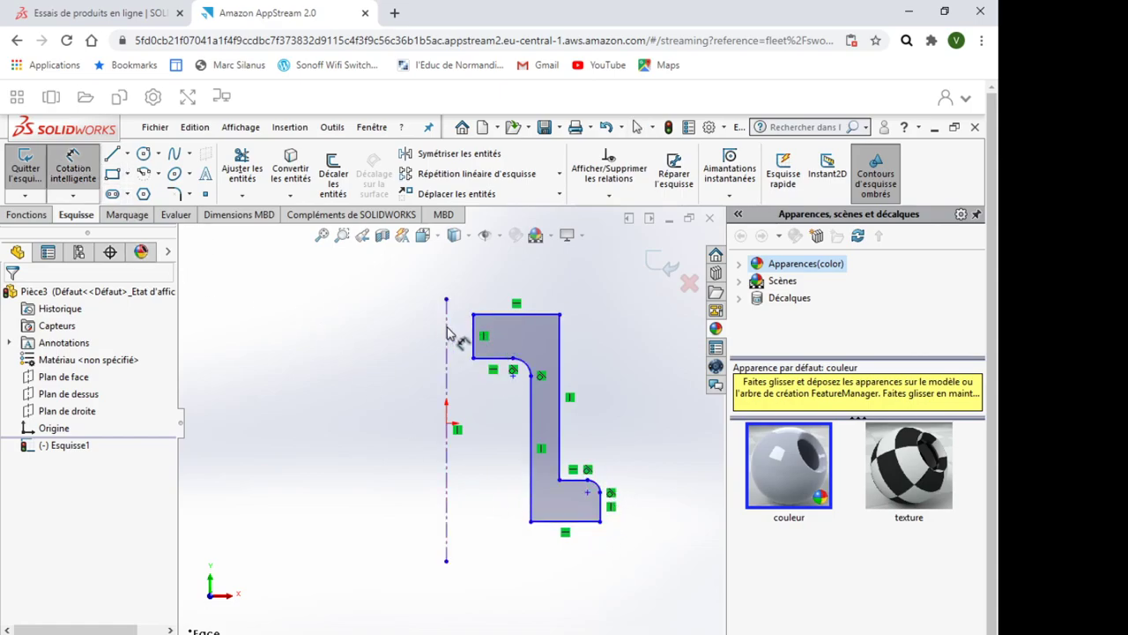
pyautogui.click(447, 331)
pyautogui.click(476, 335)
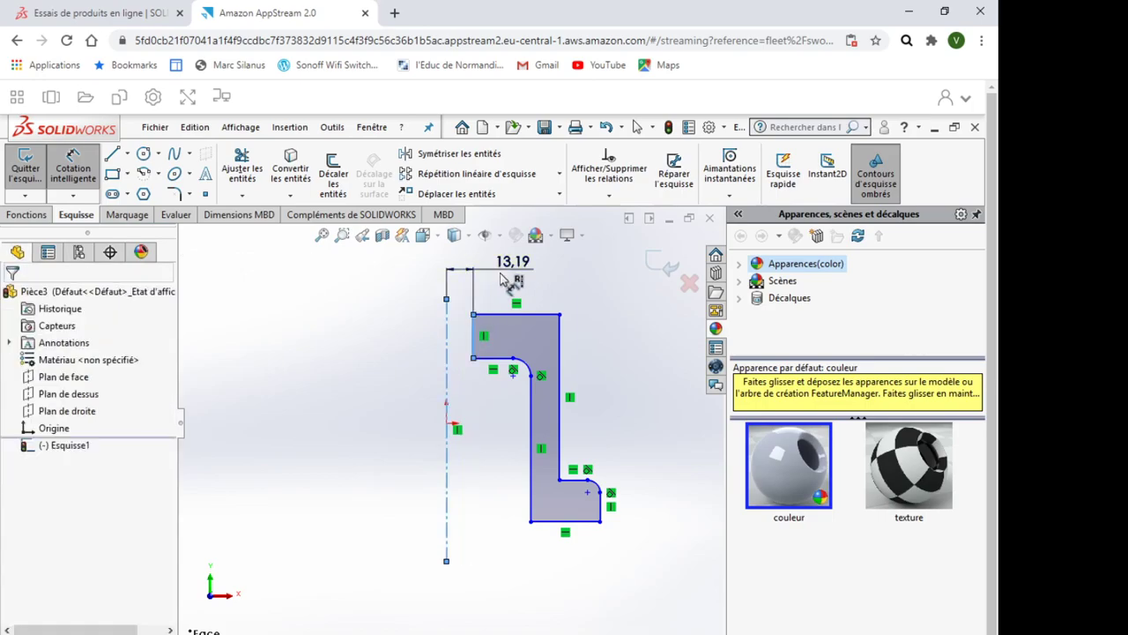
pyautogui.click(504, 279)
pyautogui.write('15')
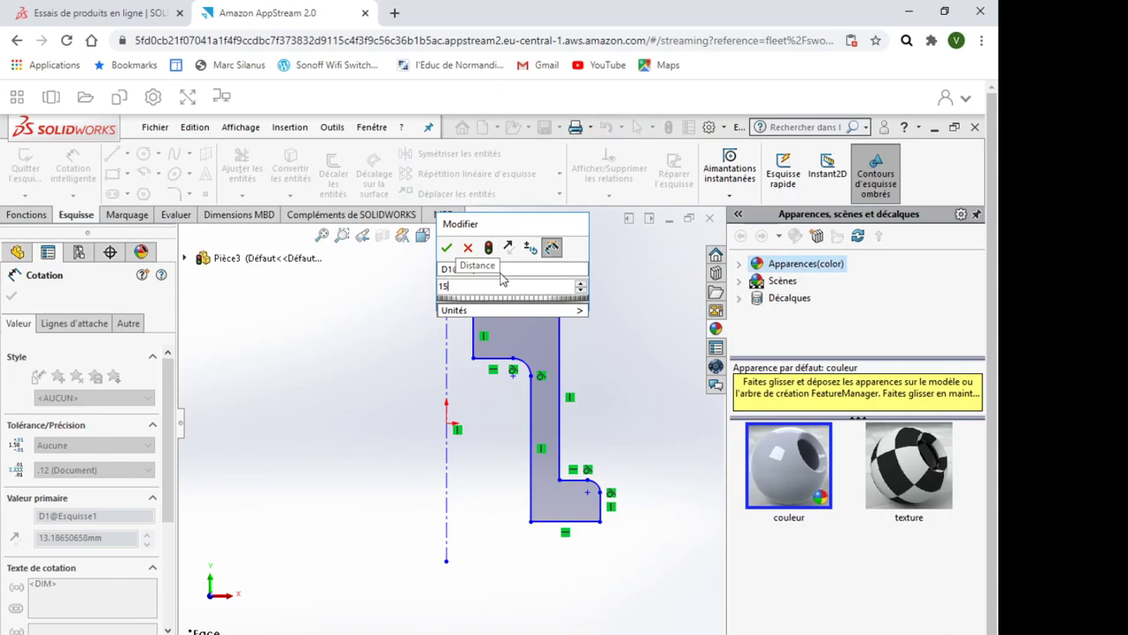
pyautogui.press('Return')
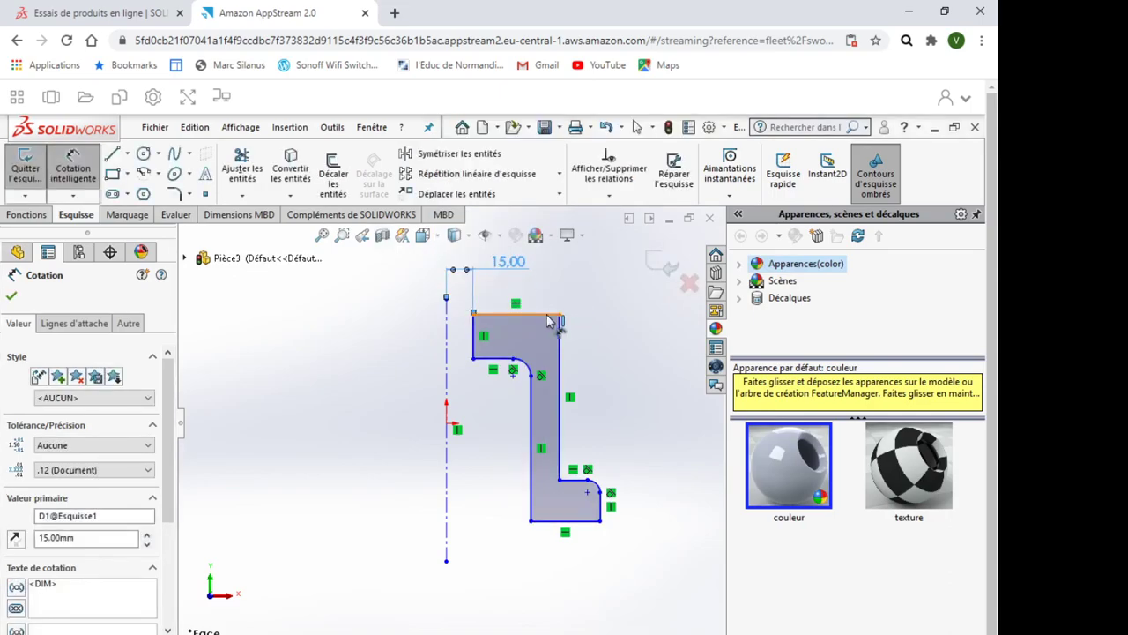
# Dimension the profile's top edge as 50 mm
pyautogui.click(547, 315)
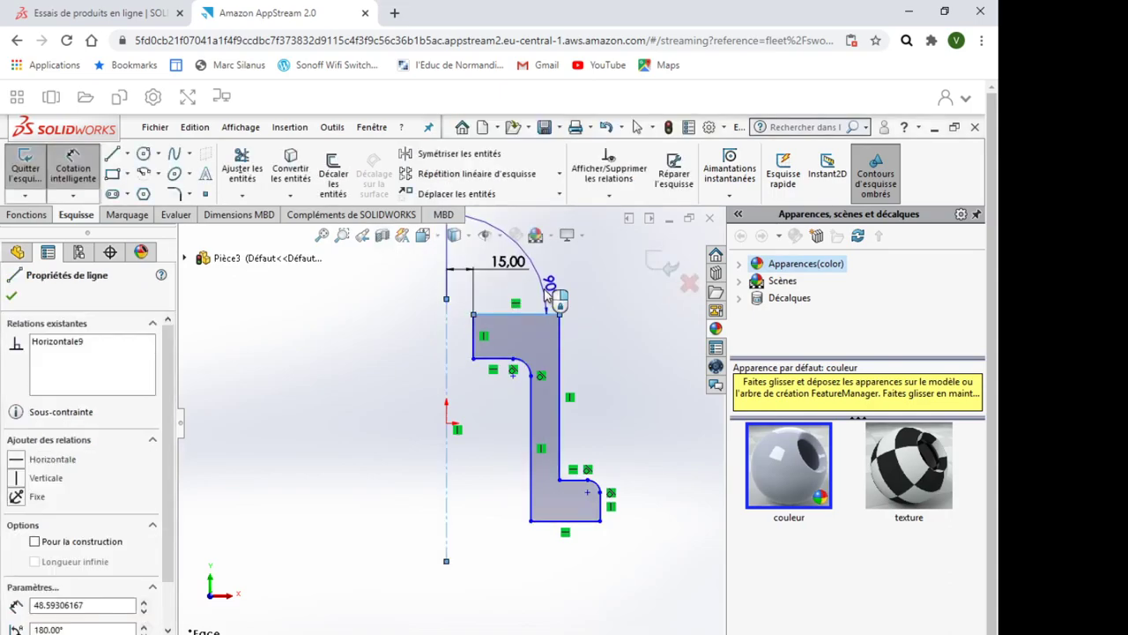
pyautogui.click(510, 313)
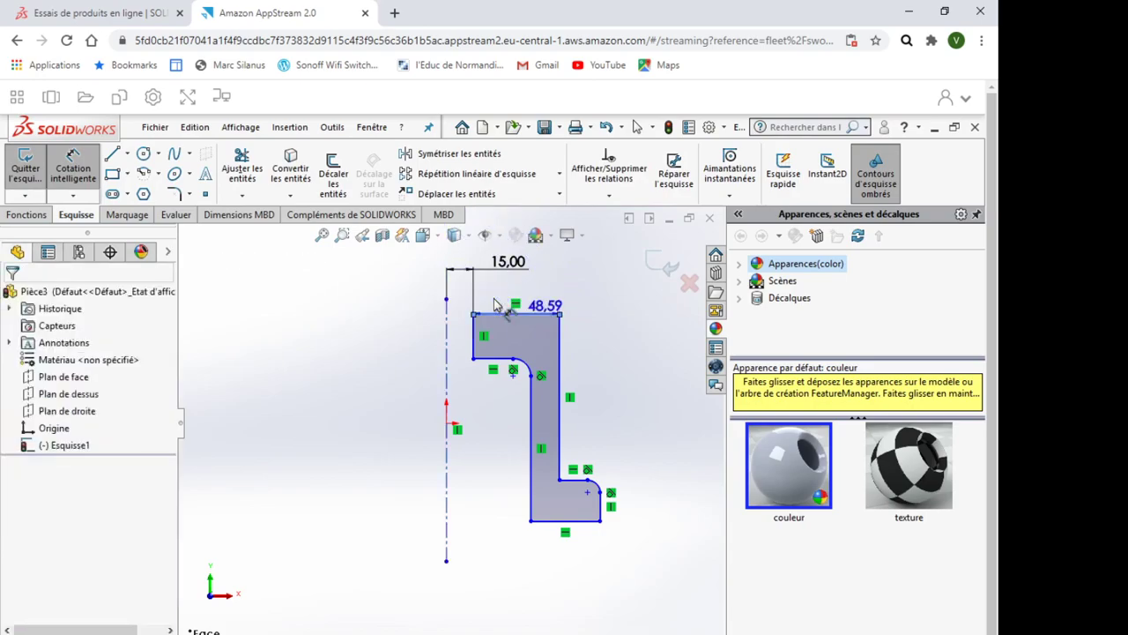
pyautogui.click(540, 297)
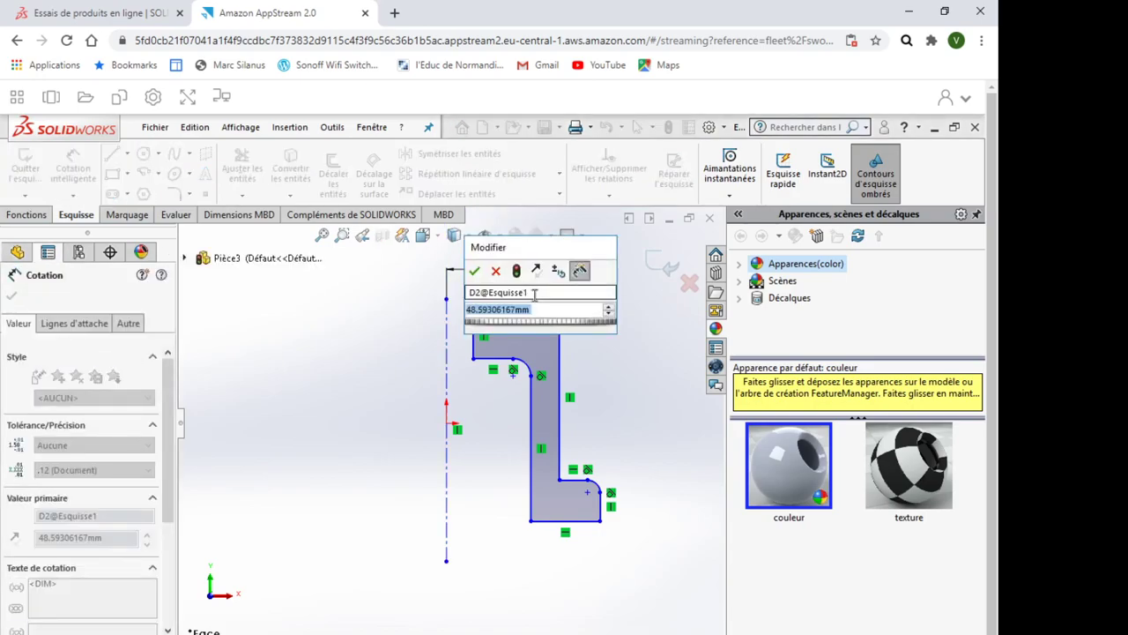
pyautogui.write('50')
pyautogui.press('Return')
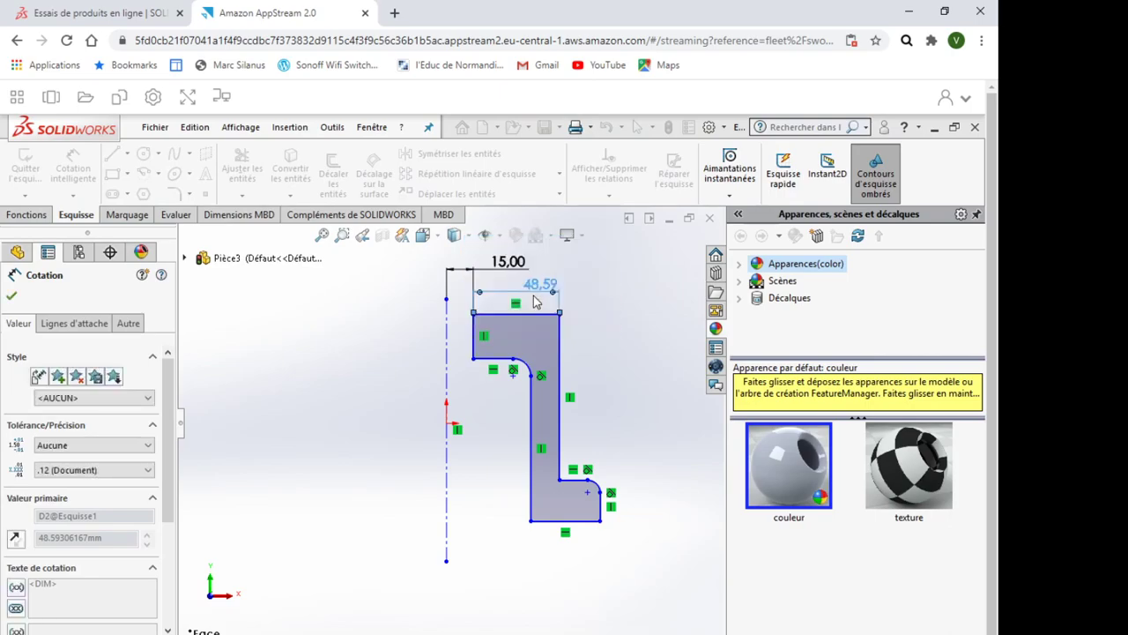
# Dimension the horizontal distance between the long outer vertical line and the lower flange's outer edge as 20 mm
pyautogui.click(563, 447)
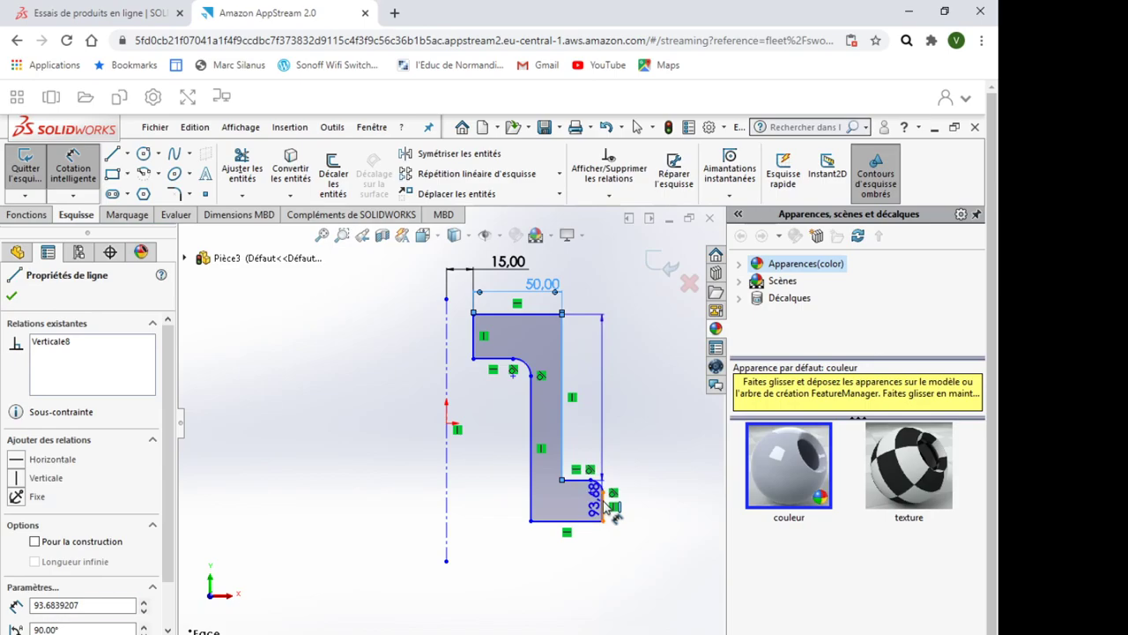
pyautogui.click(604, 504)
pyautogui.click(587, 422)
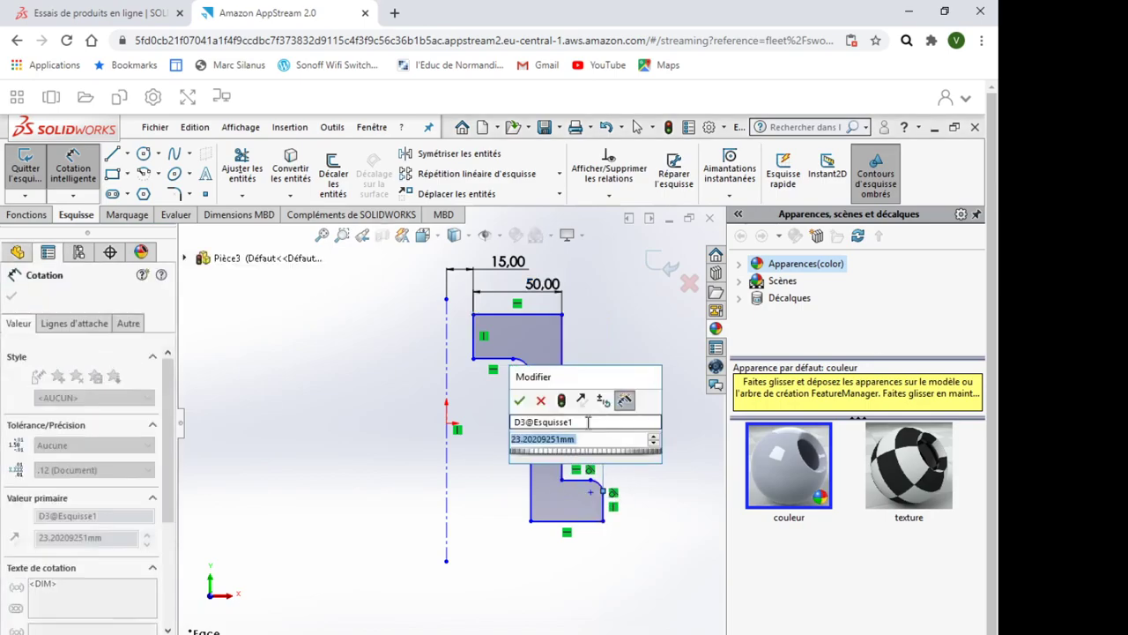
pyautogui.write('20')
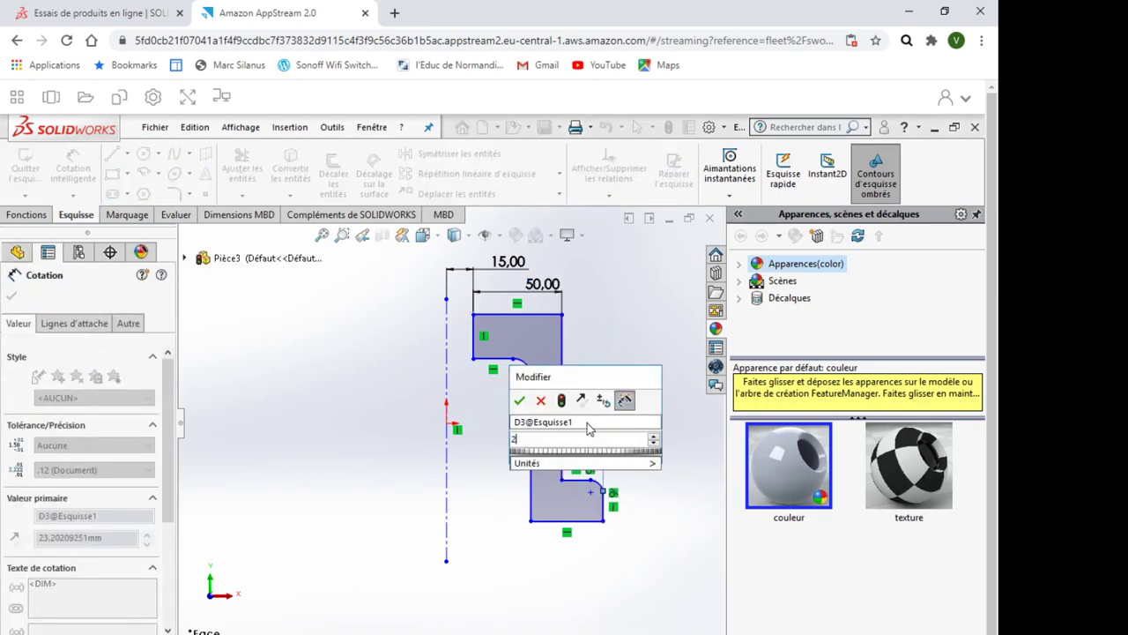
pyautogui.press('Return')
pyautogui.press('Escape')
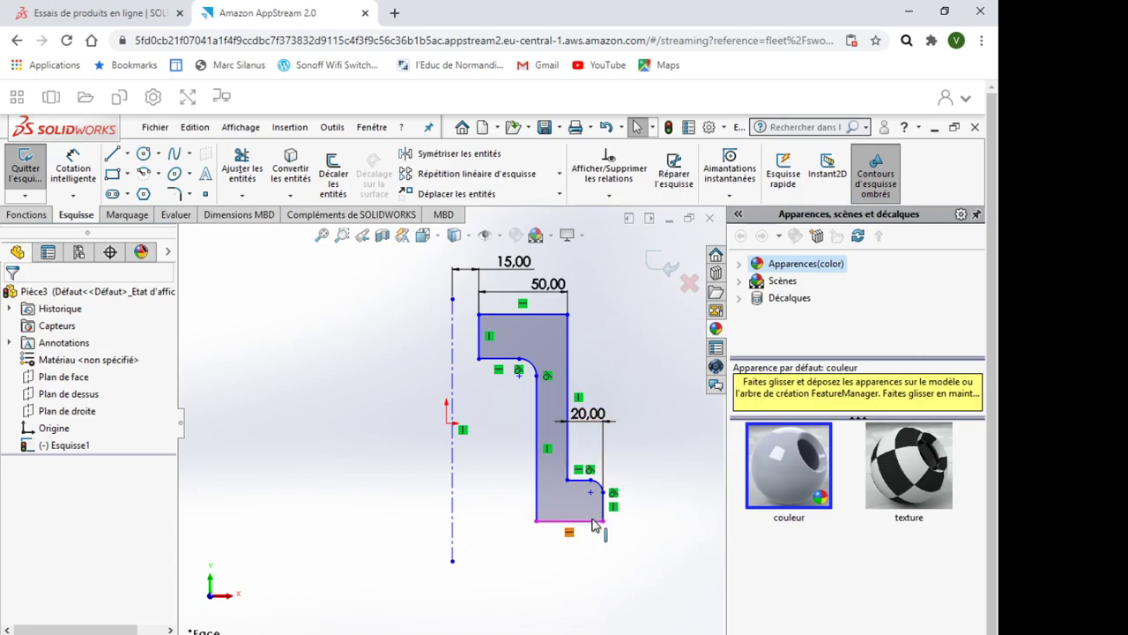
# Try to dimension the distance from the construction line to the lower flange's outer vertical edge
pyautogui.click(73, 167)
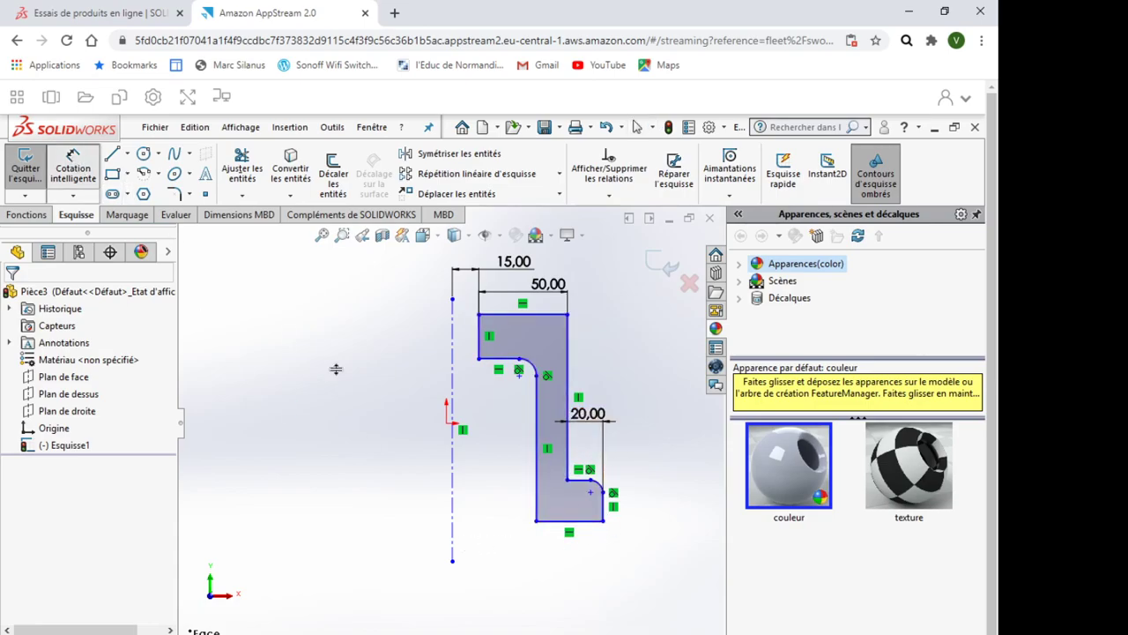
pyautogui.click(603, 518)
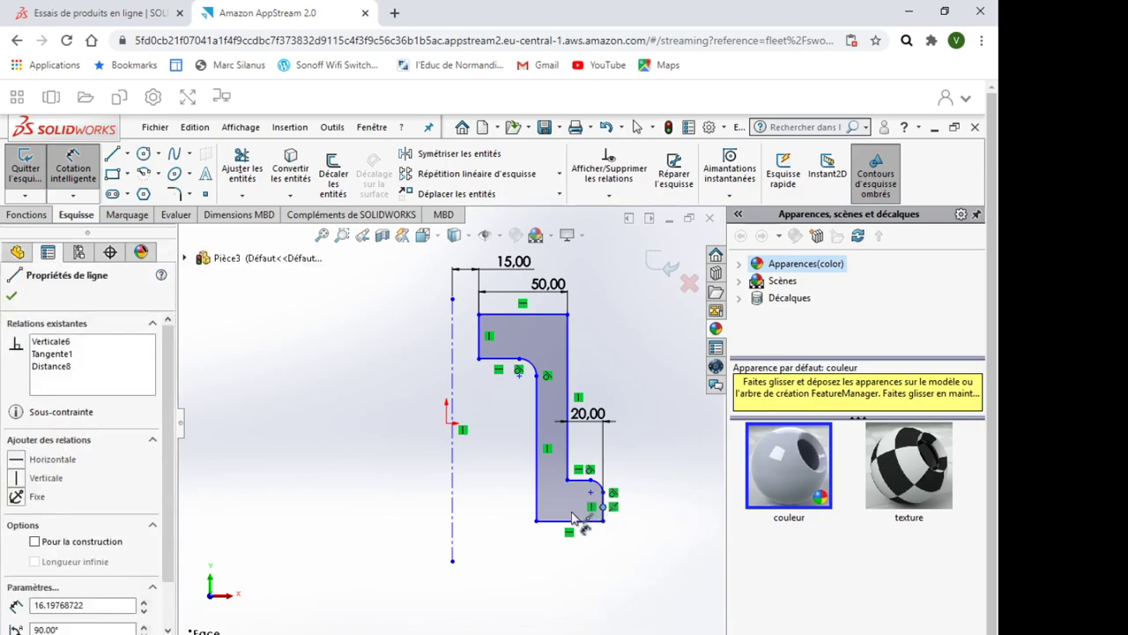
pyautogui.click(454, 525)
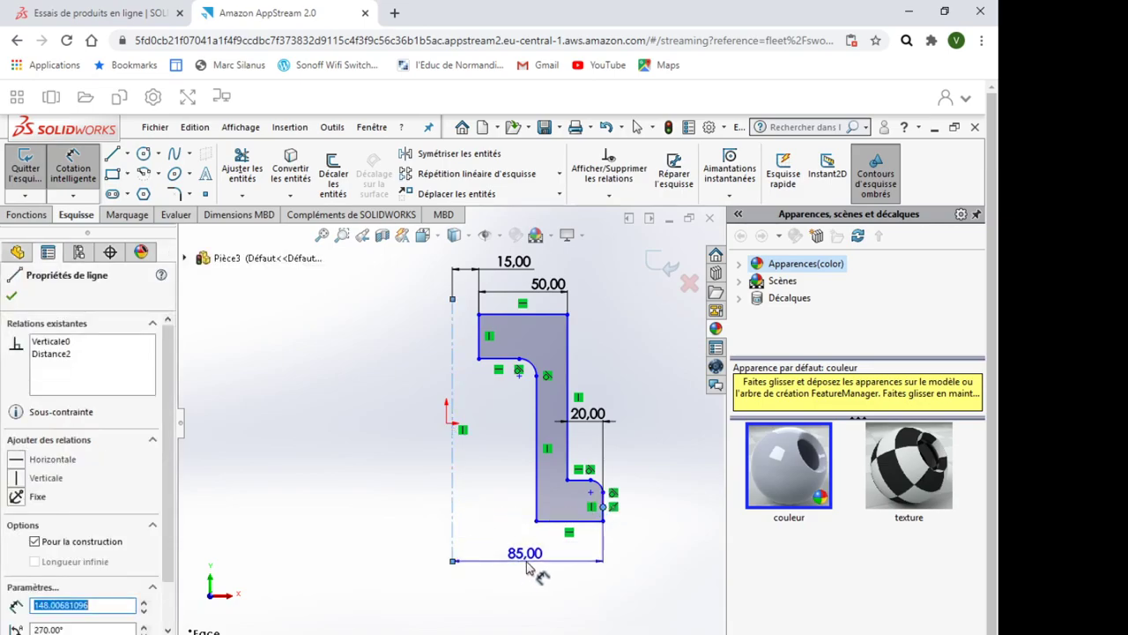
pyautogui.click(526, 561)
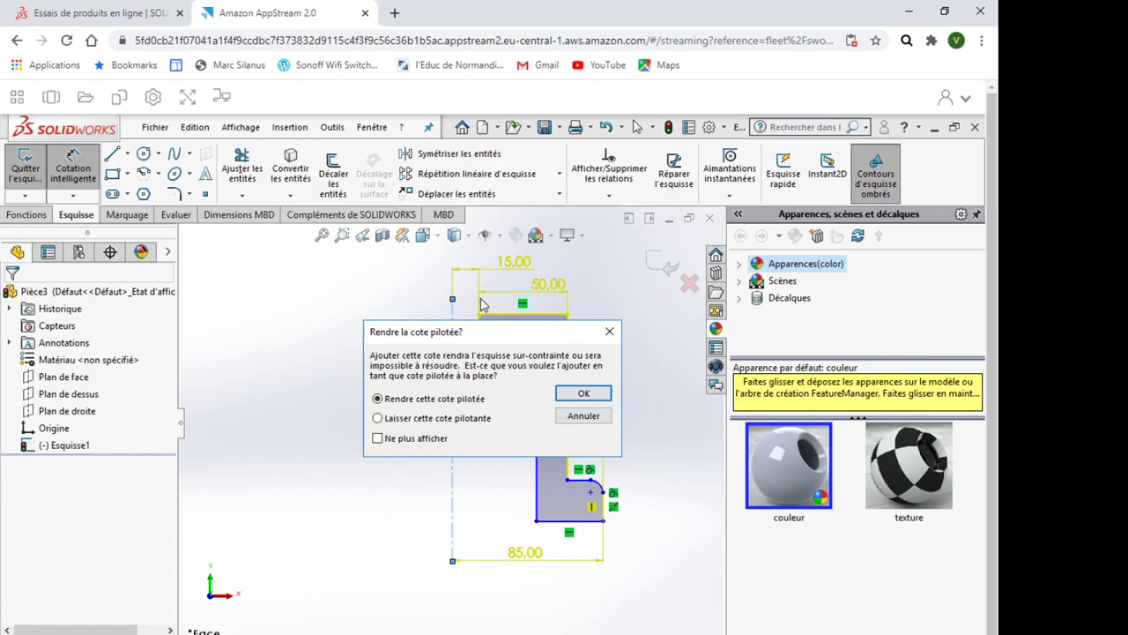
pyautogui.click(583, 416)
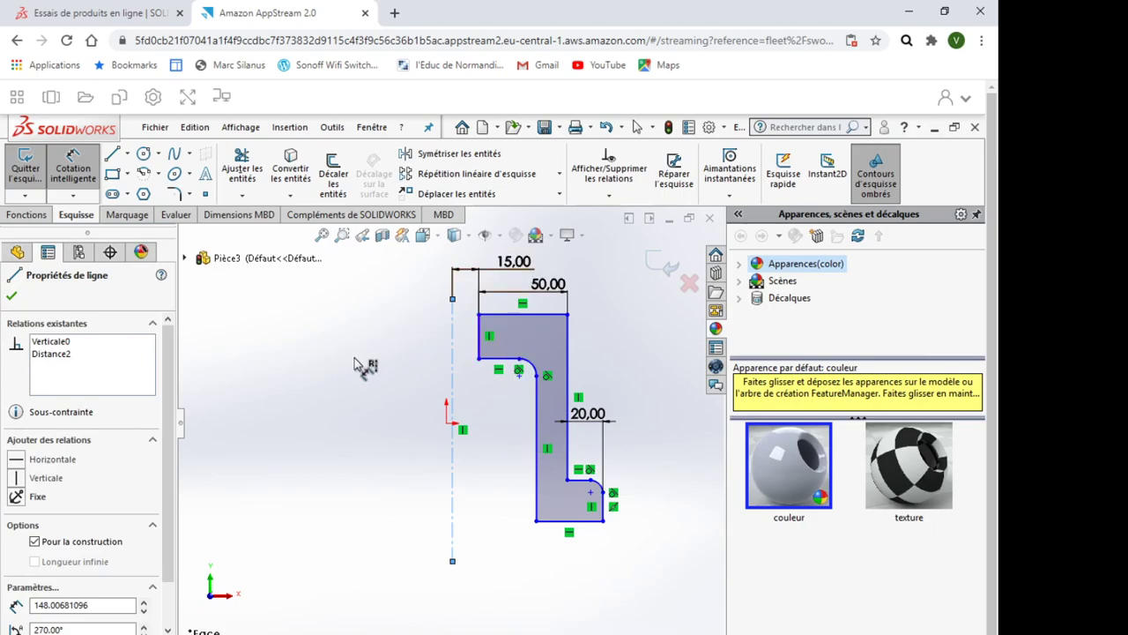
# Start a revolved boss of the stepped profile about the vertical construction line
pyautogui.click(26, 214)
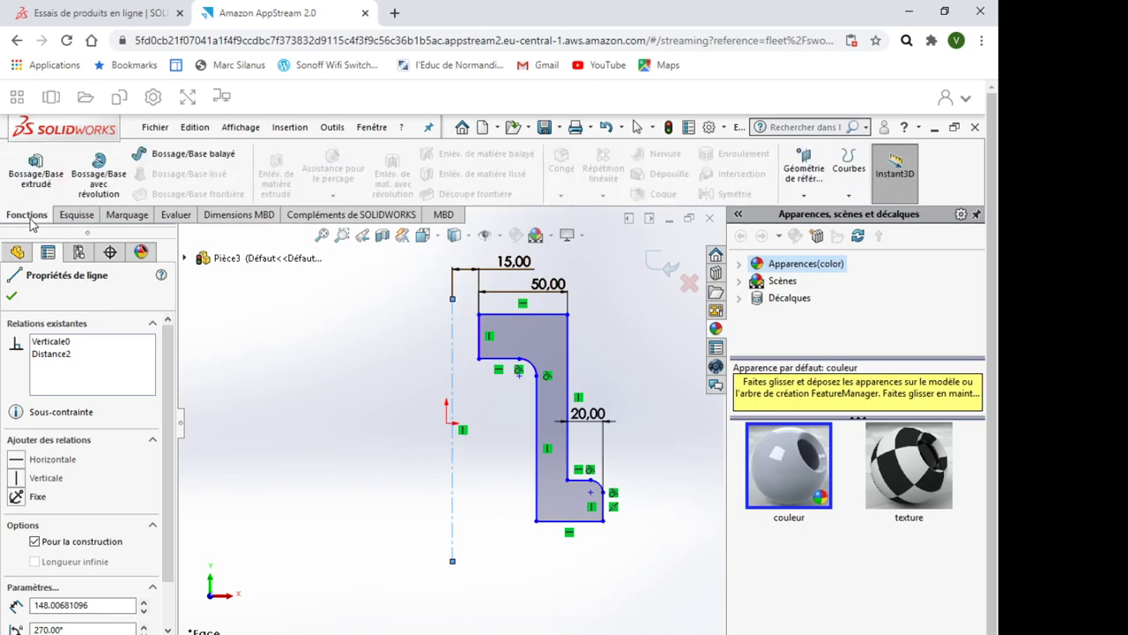
pyautogui.click(111, 183)
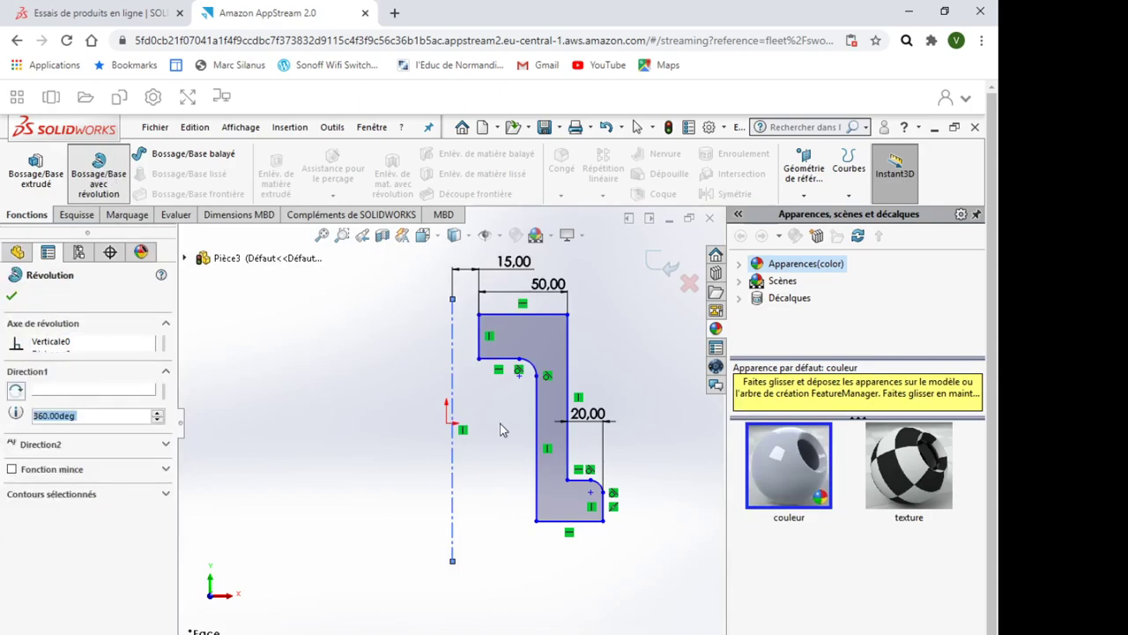
# Preview the revolve at partial angles of 346°, 20° and 49°
pyautogui.click(159, 420)
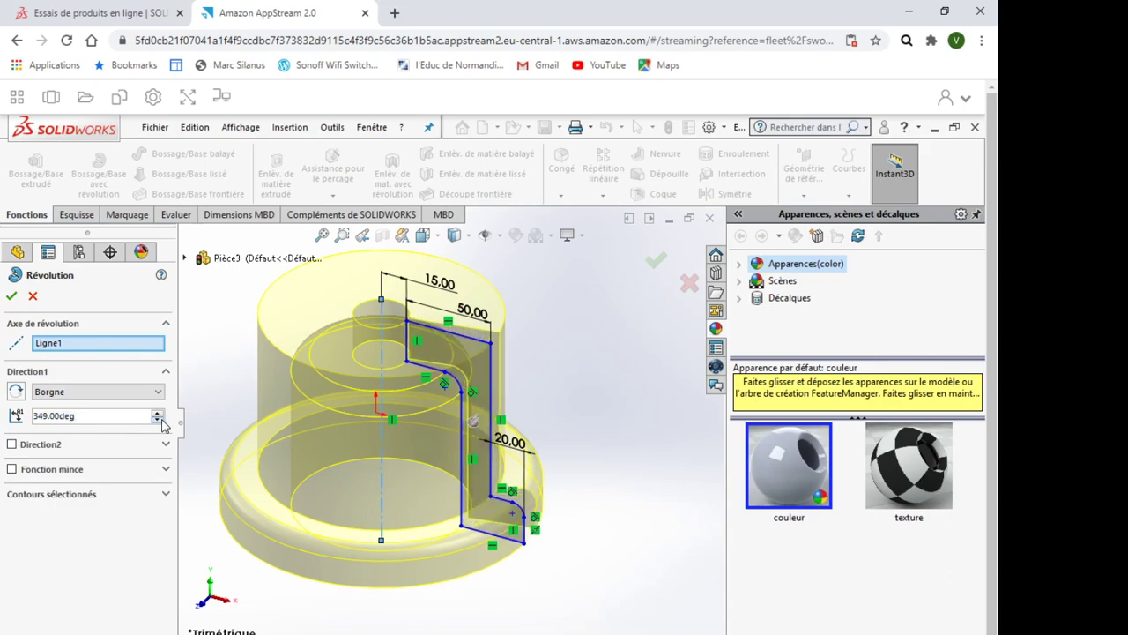
pyautogui.moveTo(83, 420); pyautogui.dragTo(28, 416)
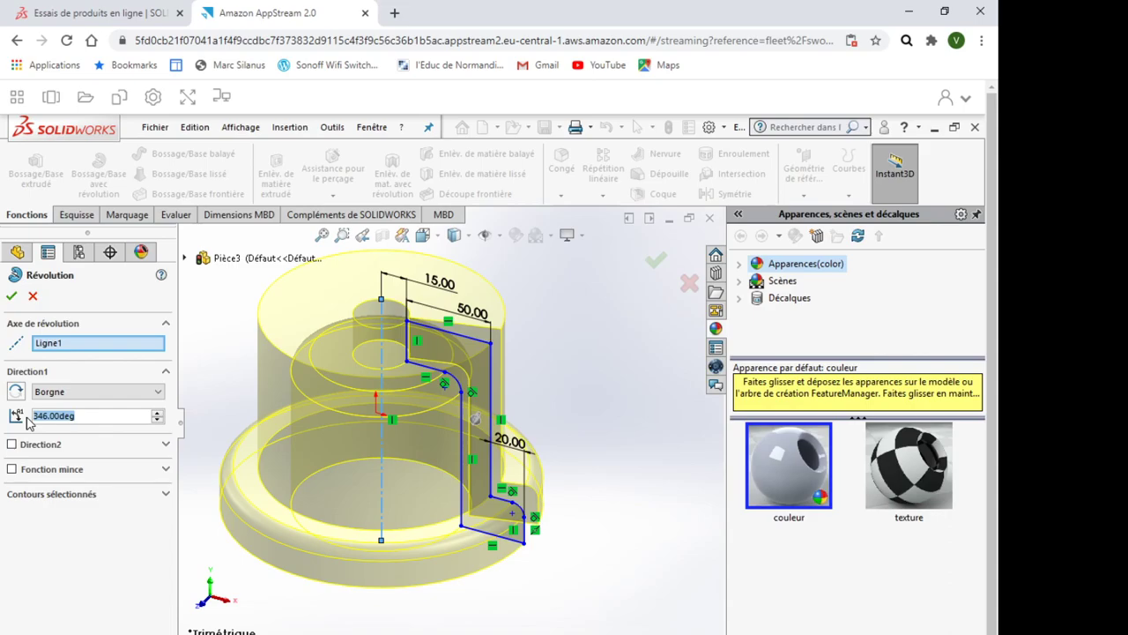
pyautogui.write('20')
pyautogui.press('Return')
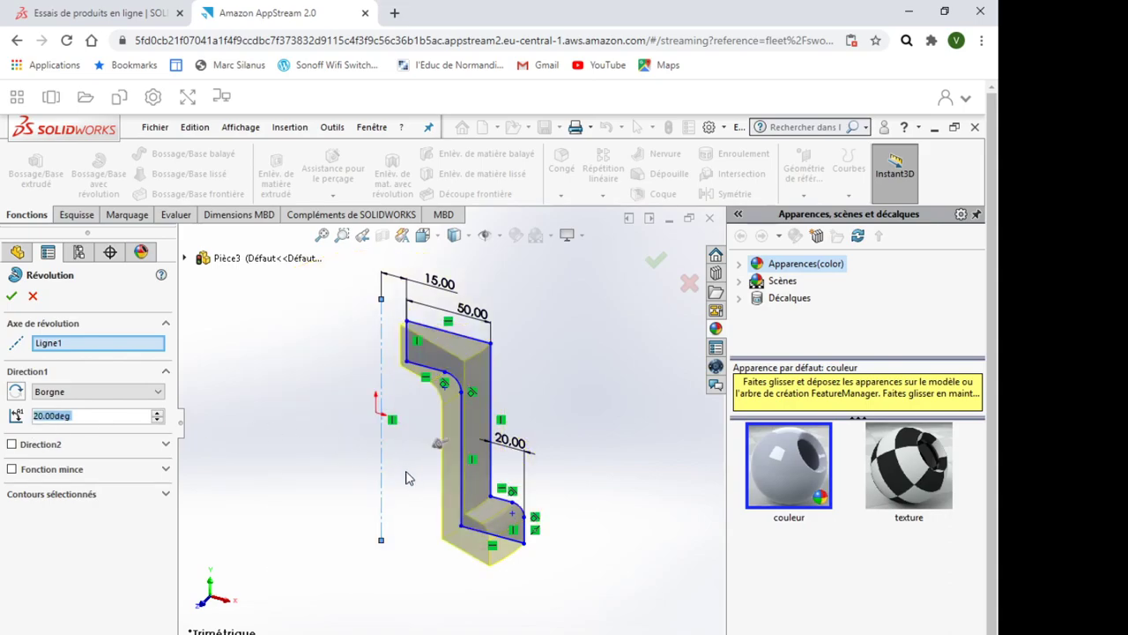
pyautogui.click(158, 412)
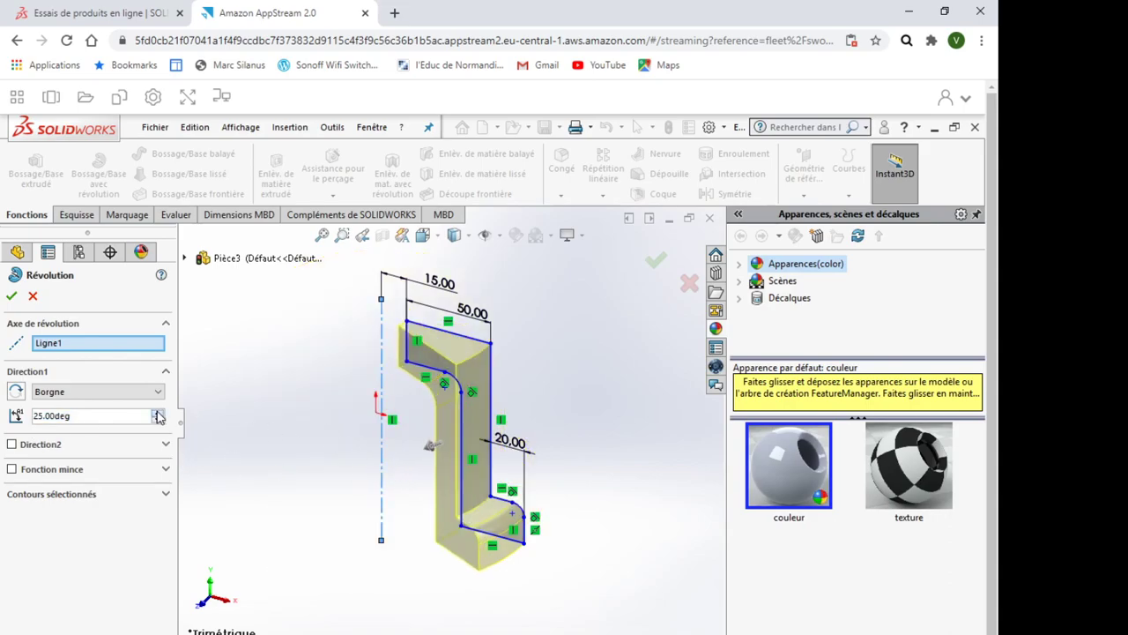
pyautogui.click(159, 415)
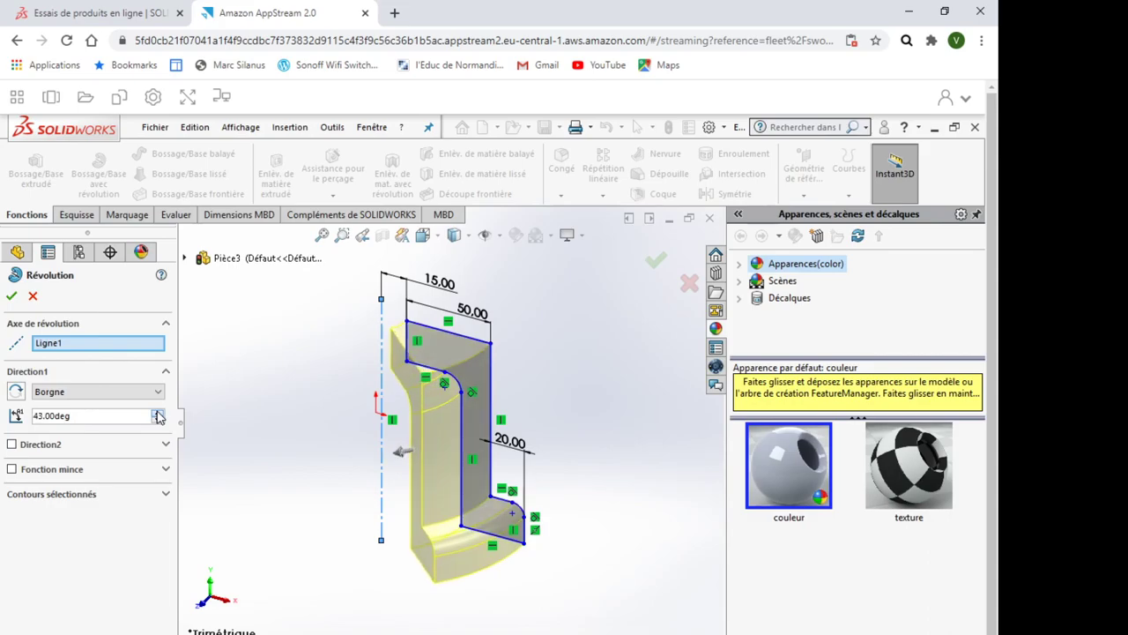
# Set the revolve angle to 360° and create the full revolved body
pyautogui.click(88, 414)
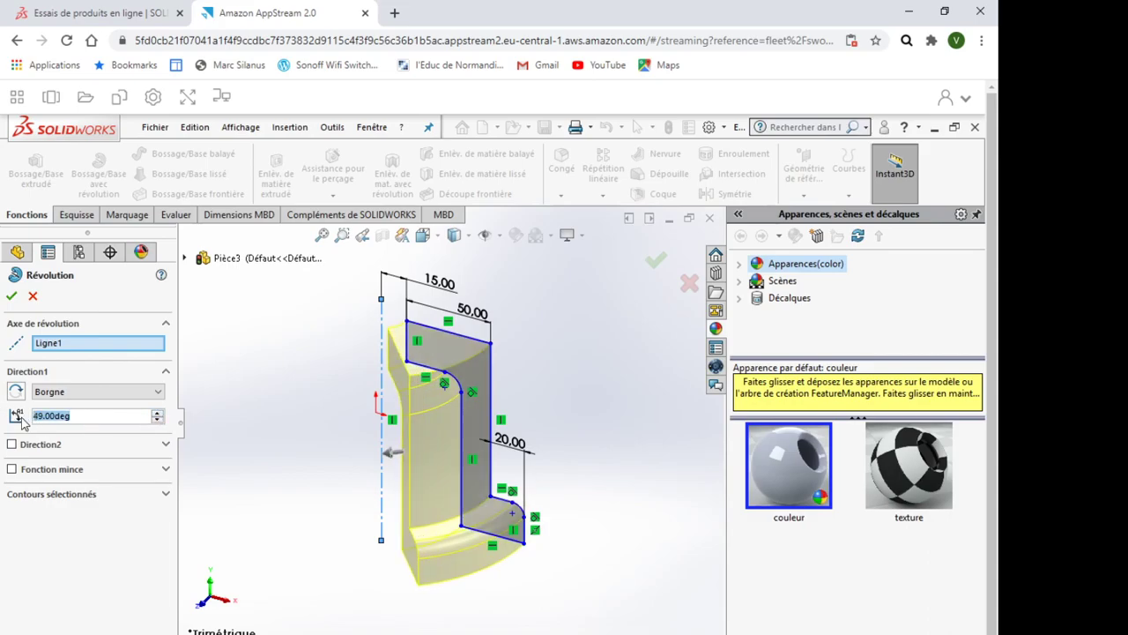
pyautogui.write('360')
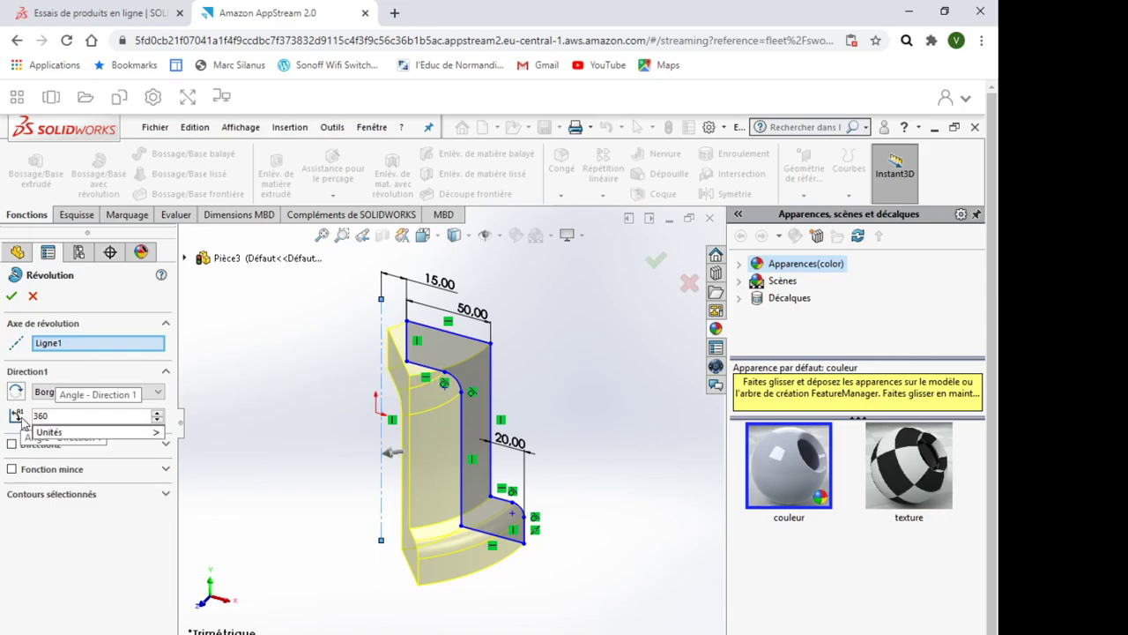
pyautogui.press('Return')
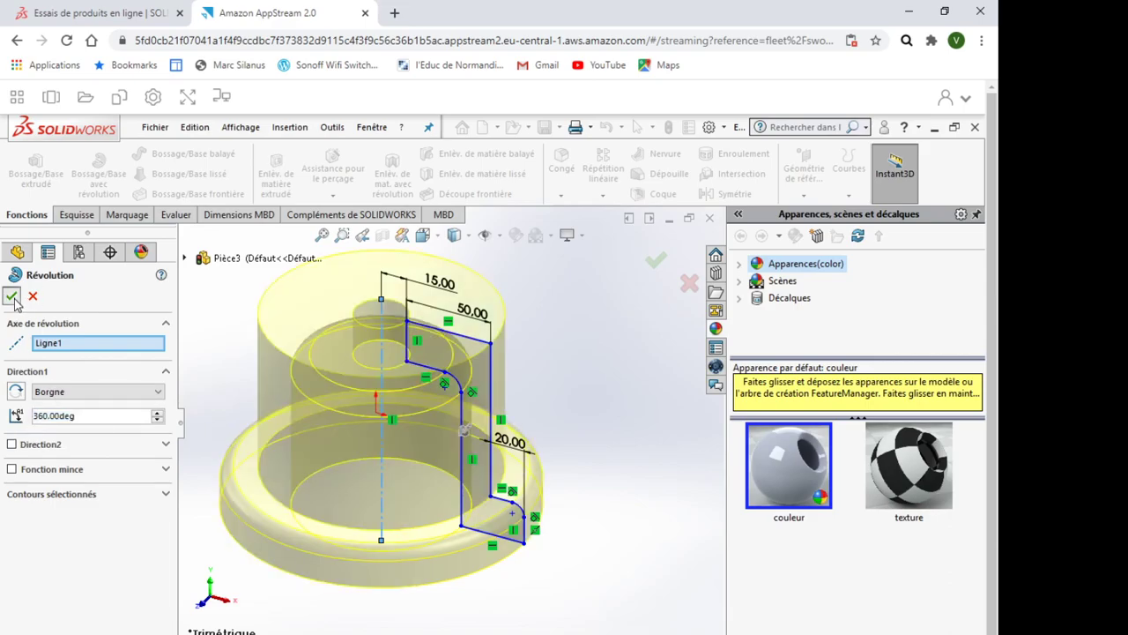
pyautogui.click(11, 296)
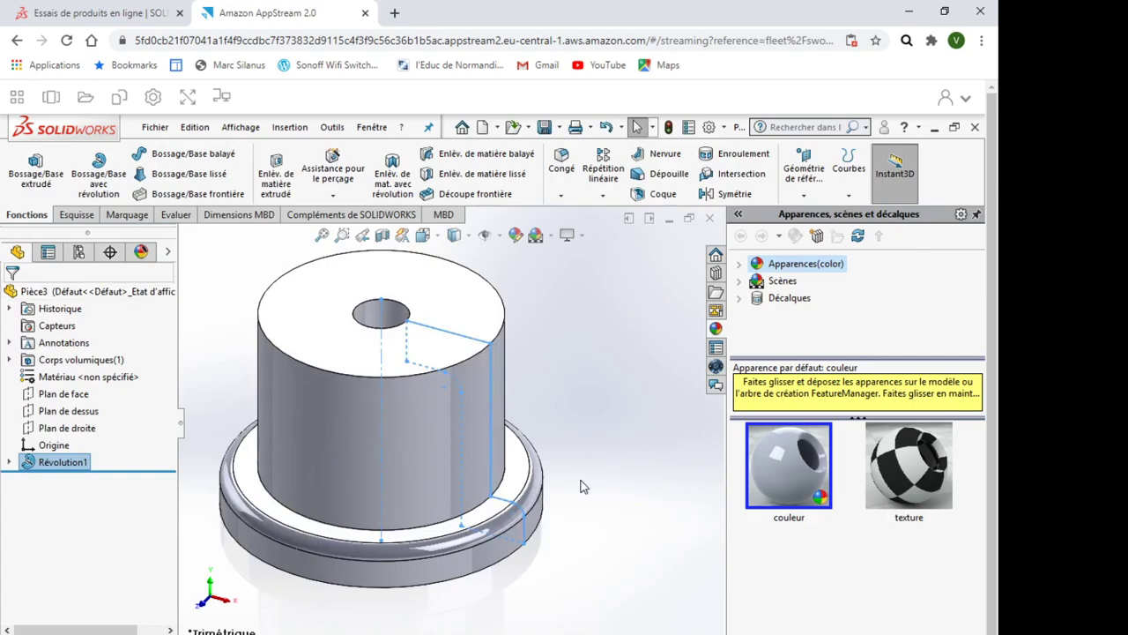
# Fillet the outer edge of the cylinder's top face with a 5 mm radius
pyautogui.click(581, 442)
pyautogui.moveTo(585, 442)
pyautogui.mouseDown(button='middle')
pyautogui.moveTo(613, 440)
pyautogui.moveTo(528, 518)
pyautogui.moveTo(538, 418)
pyautogui.moveTo(527, 453)
pyautogui.moveTo(523, 374)
pyautogui.mouseUp(button='middle')
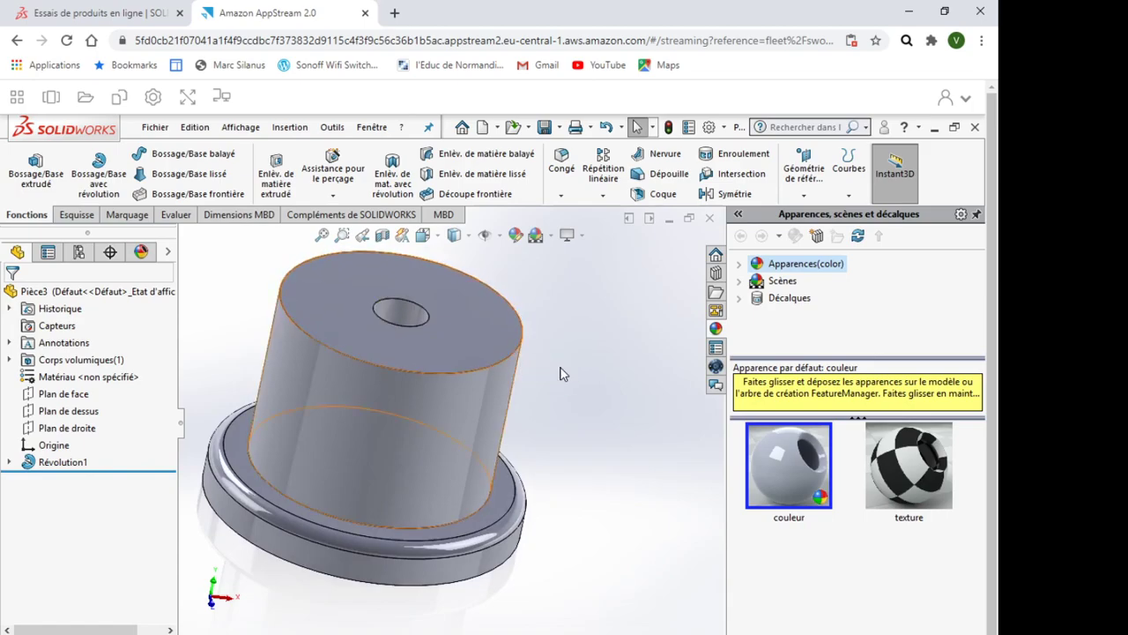
pyautogui.click(499, 359)
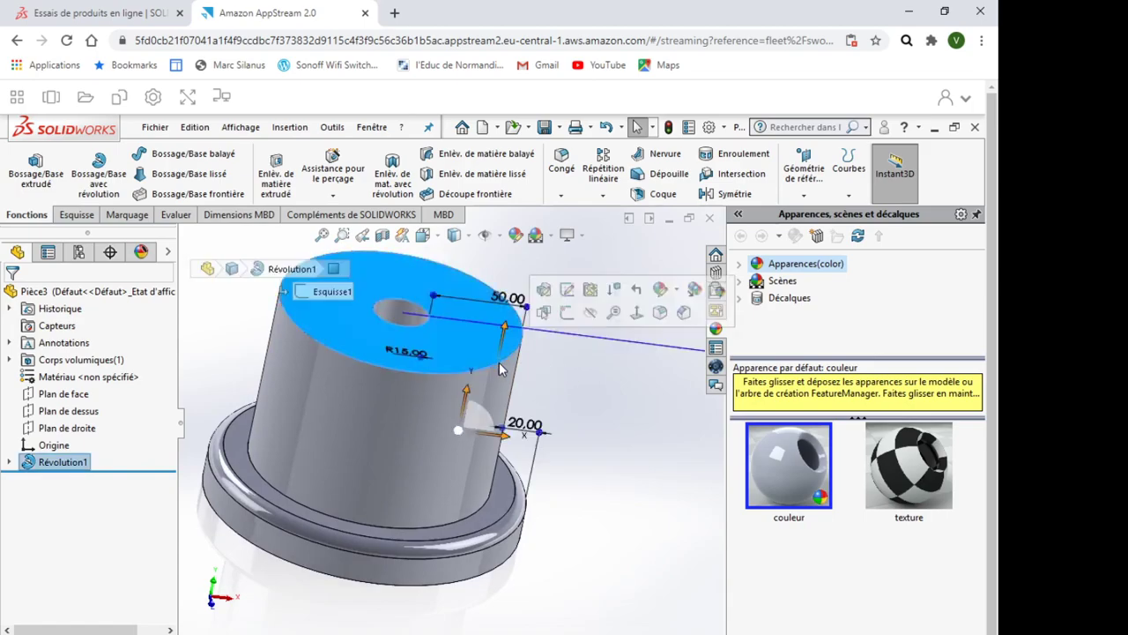
pyautogui.click(547, 387)
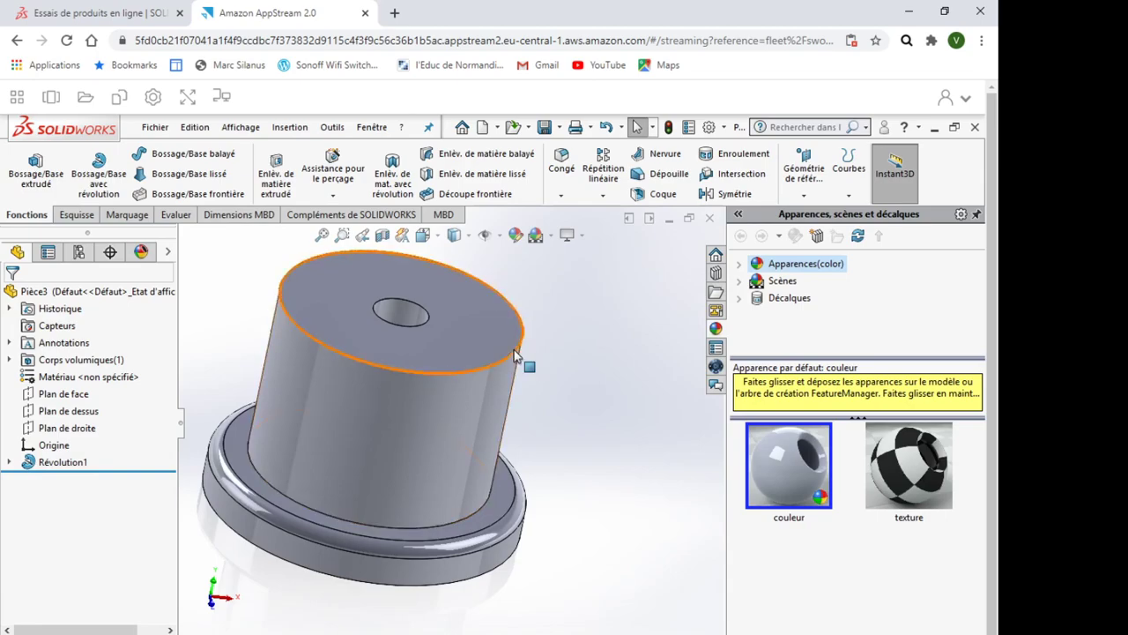
pyautogui.click(511, 361)
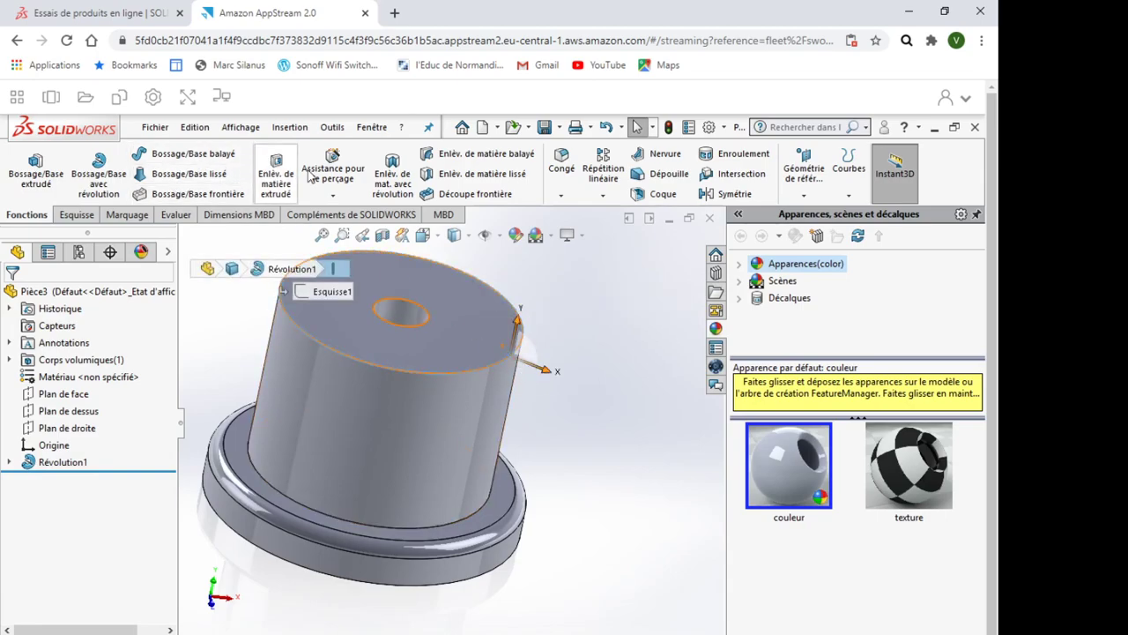
pyautogui.click(564, 161)
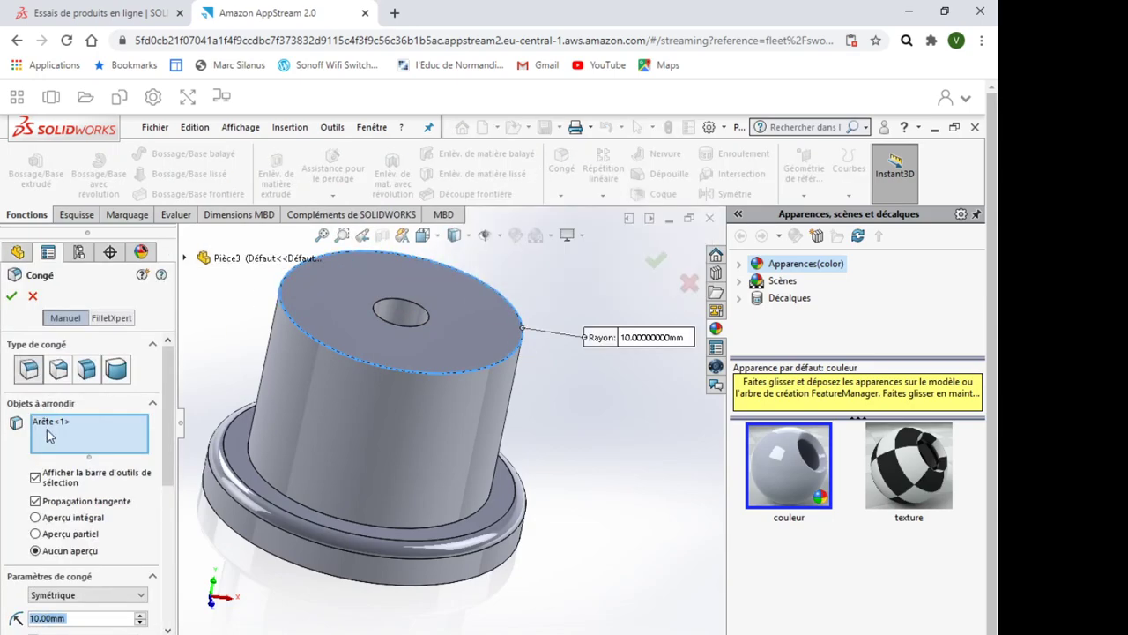
pyautogui.scroll(-3, 168, 503)
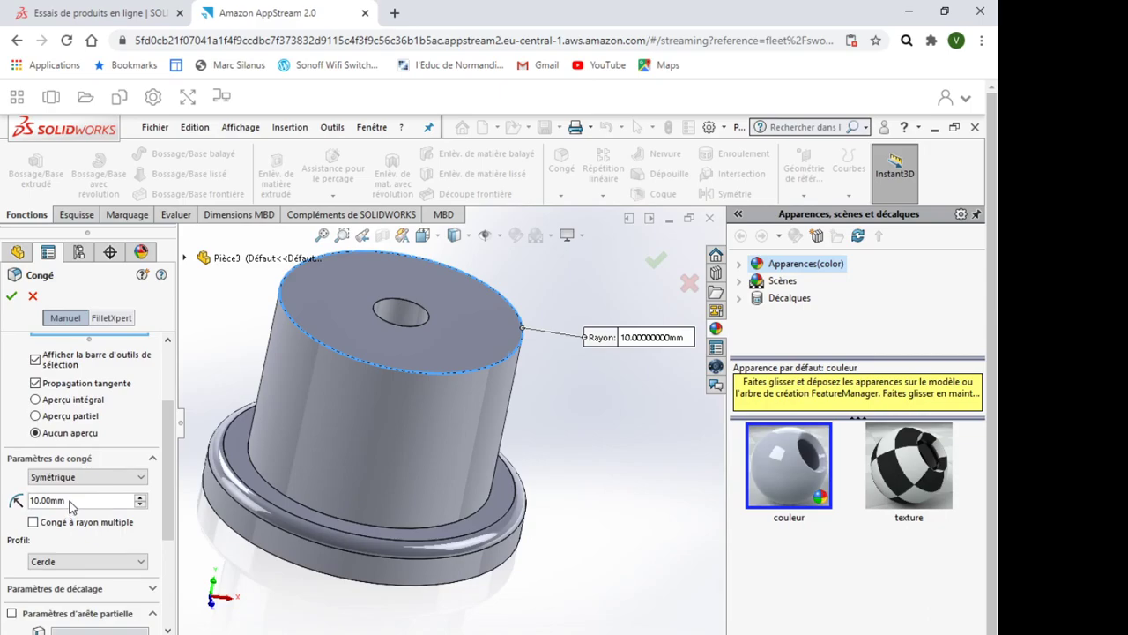
pyautogui.moveTo(18, 500); pyautogui.dragTo(12, 499)
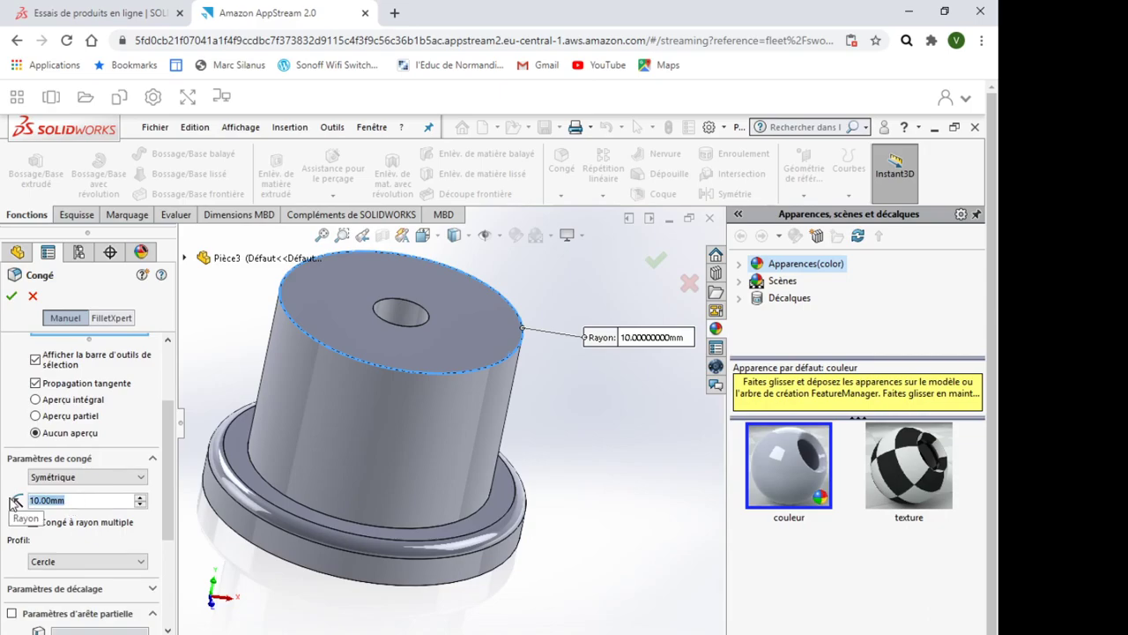
pyautogui.write('5')
pyautogui.press('Return')
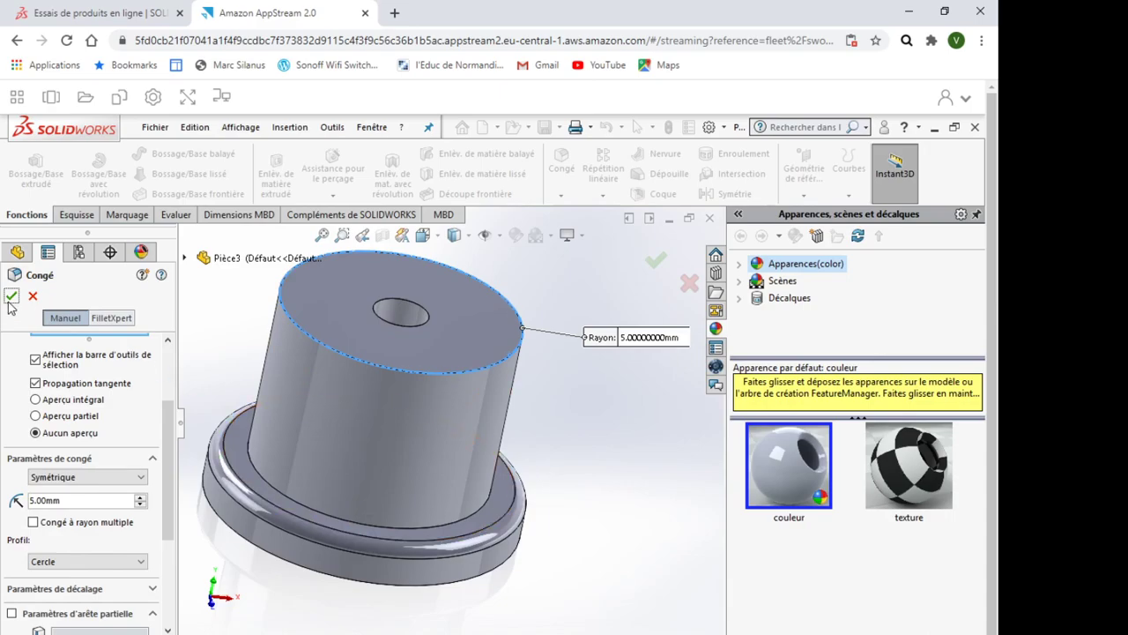
pyautogui.click(11, 297)
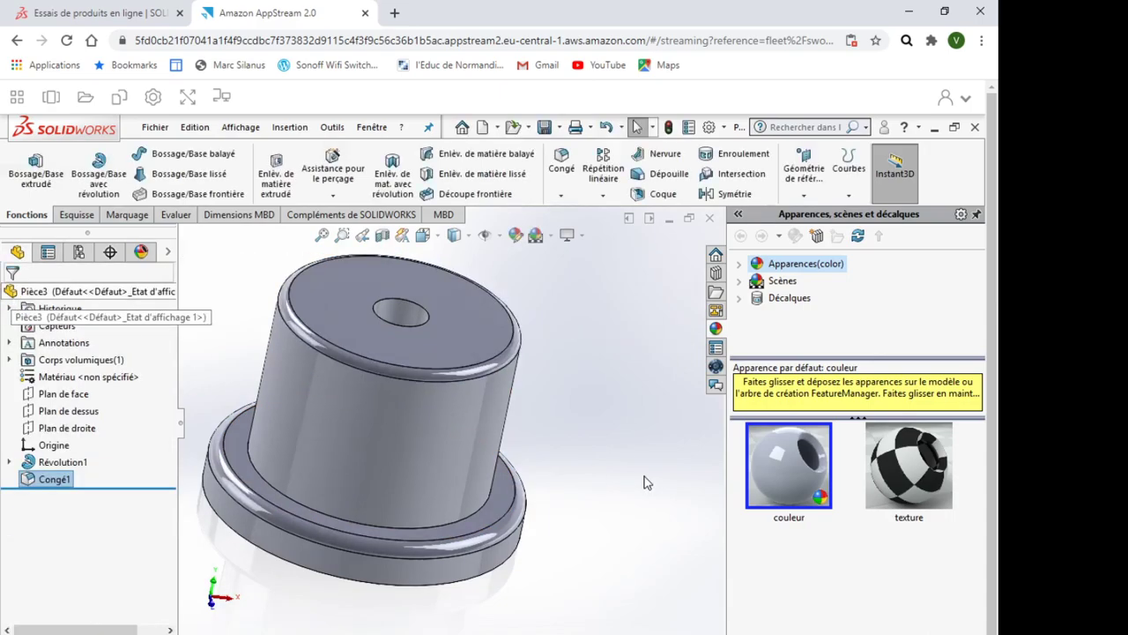
# Chamfer the outer edge of the flange's bottom face with a 5 mm distance at 45°
pyautogui.moveTo(506, 557); pyautogui.dragTo(542, 477, button='middle')
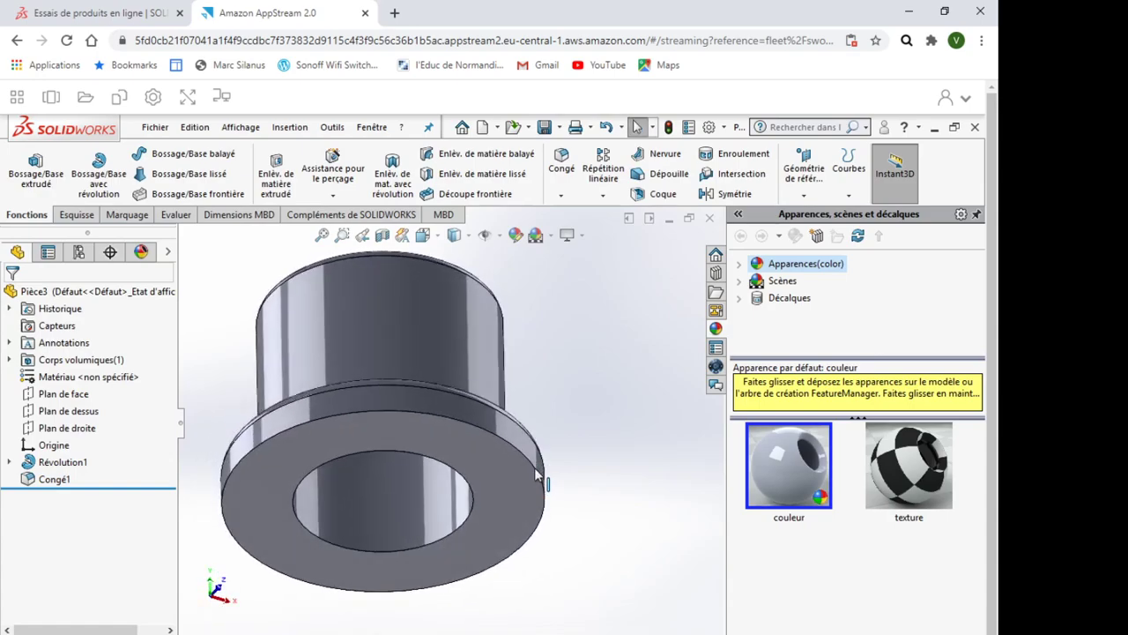
pyautogui.click(536, 476)
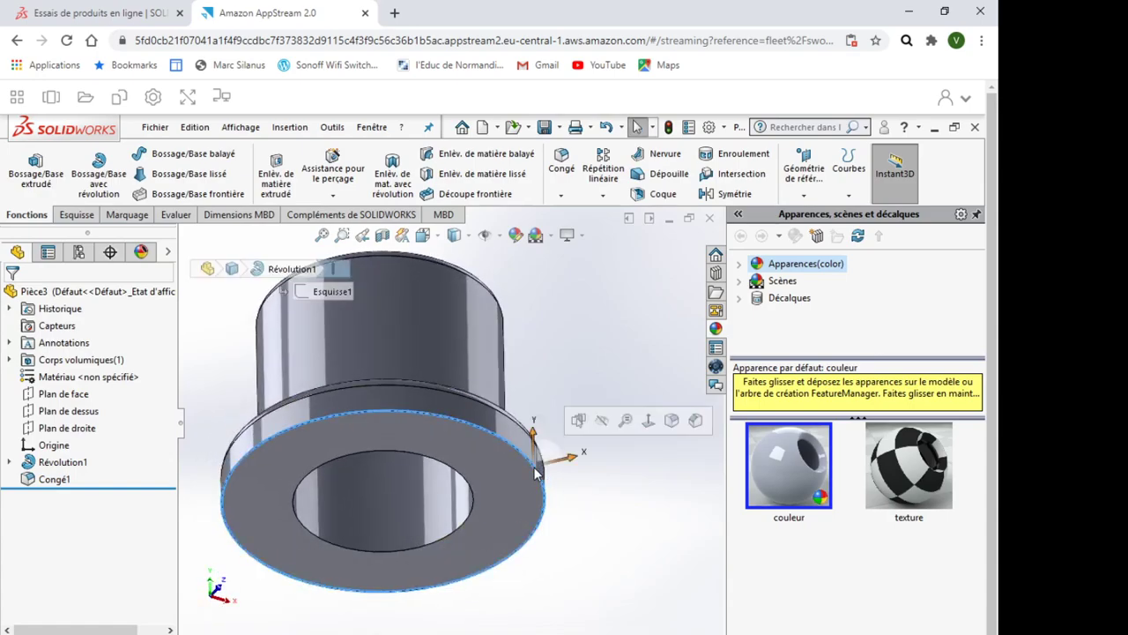
pyautogui.click(560, 195)
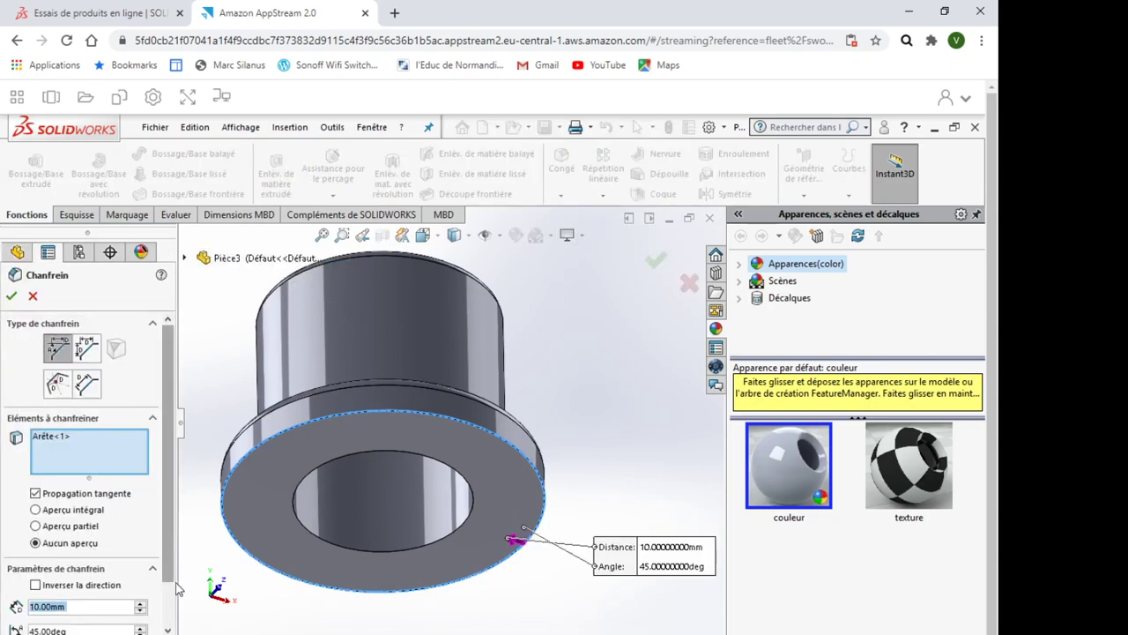
pyautogui.scroll(-2, 79, 617)
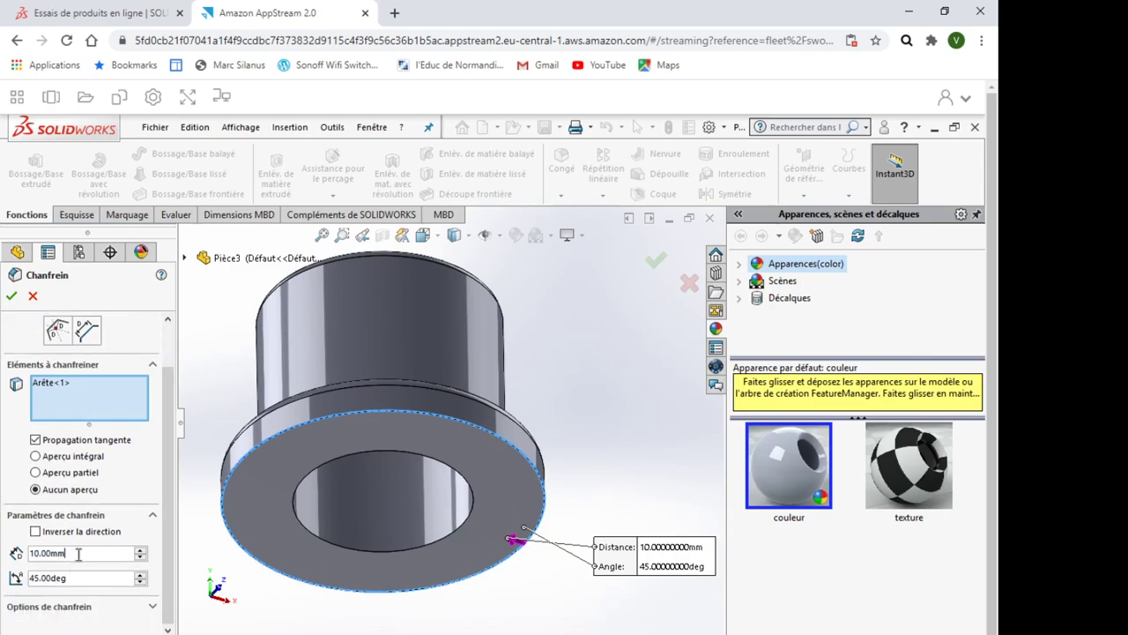
pyautogui.moveTo(83, 557); pyautogui.dragTo(4, 551)
pyautogui.write('5')
pyautogui.click(10, 298)
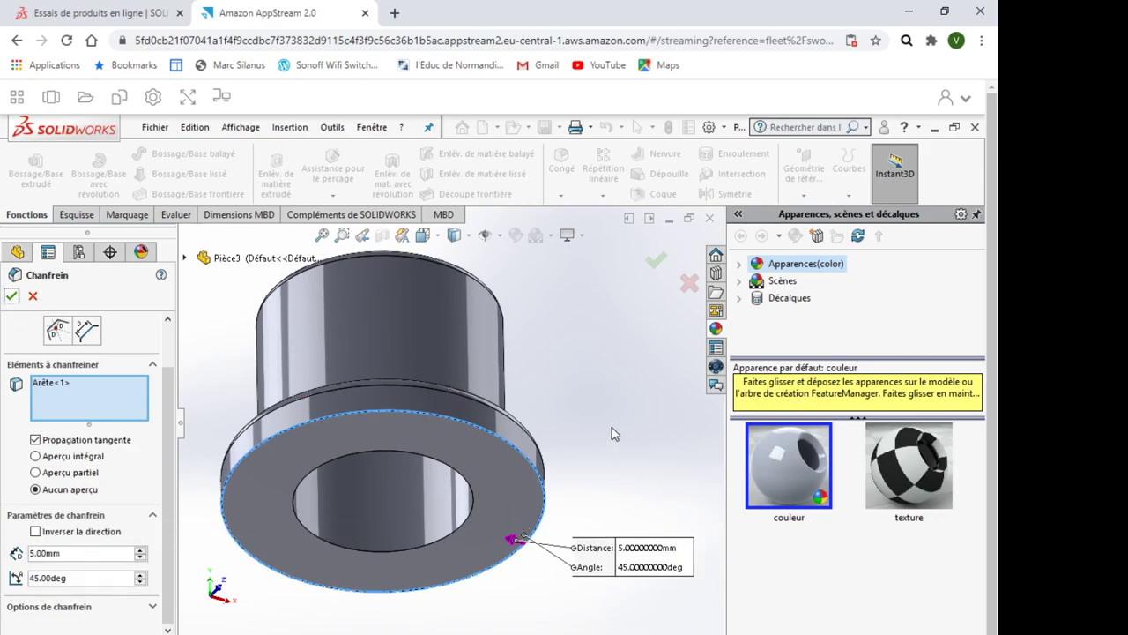
pyautogui.click(11, 296)
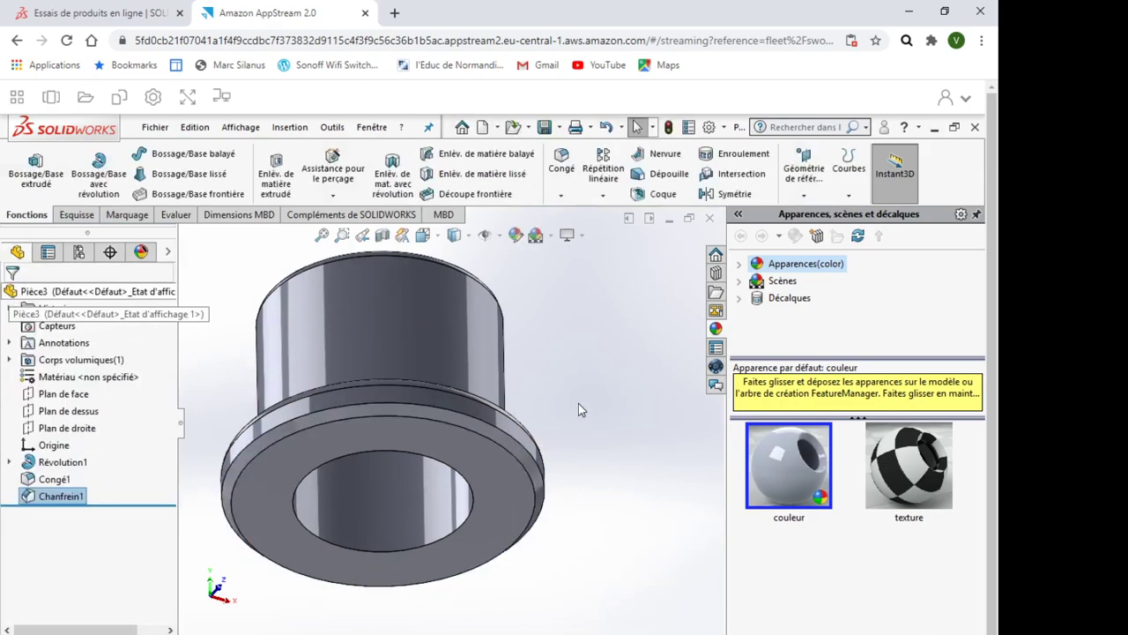
pyautogui.moveTo(570, 445)
pyautogui.mouseDown(button='middle')
pyautogui.moveTo(599, 505)
pyautogui.moveTo(581, 463)
pyautogui.mouseUp(button='middle')
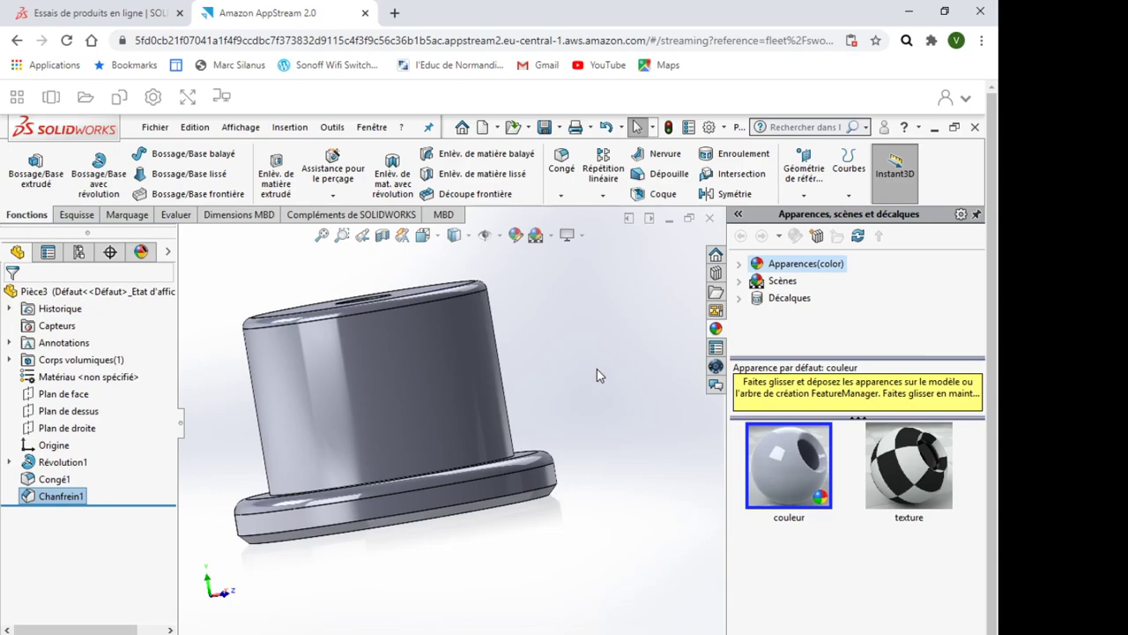
pyautogui.moveTo(568, 386); pyautogui.dragTo(612, 506, button='middle')
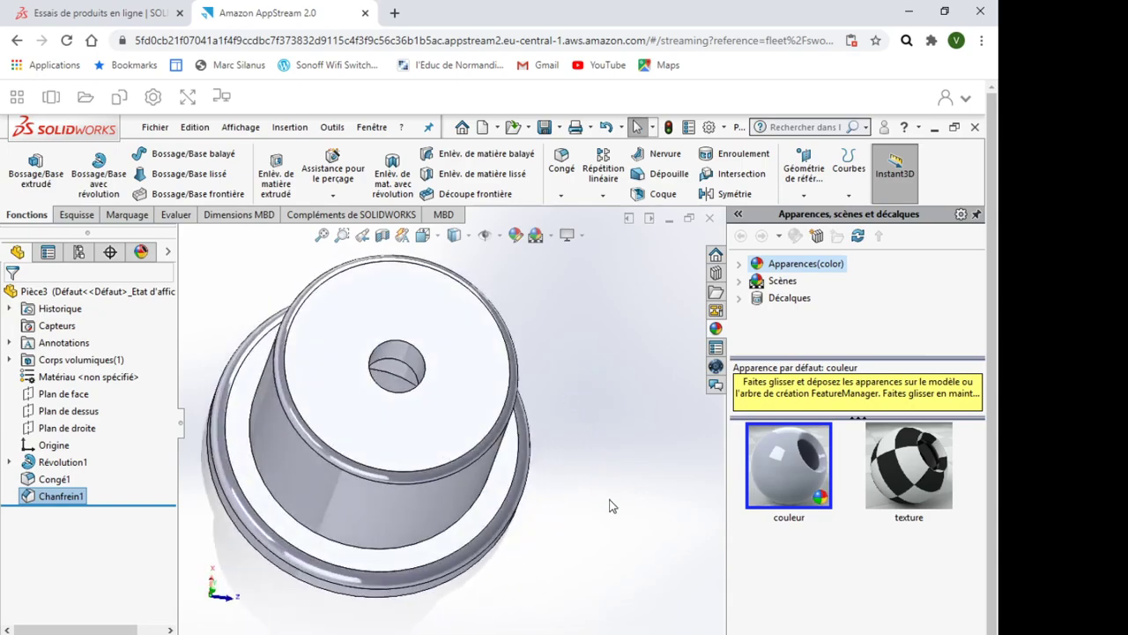
pyautogui.click(442, 296)
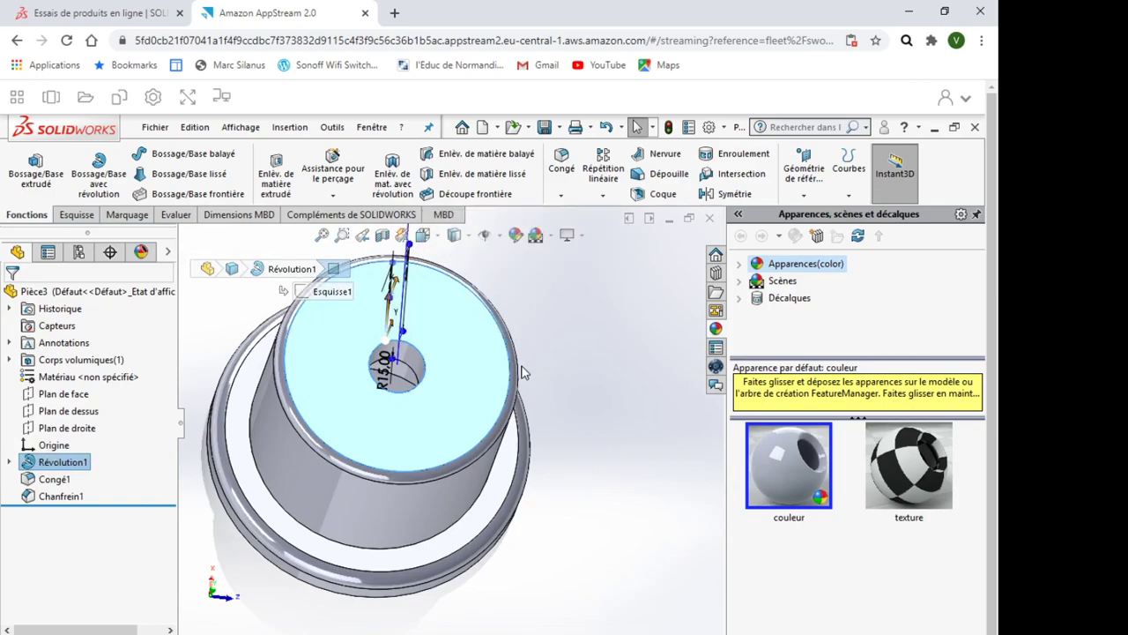
pyautogui.click(75, 214)
pyautogui.click(144, 154)
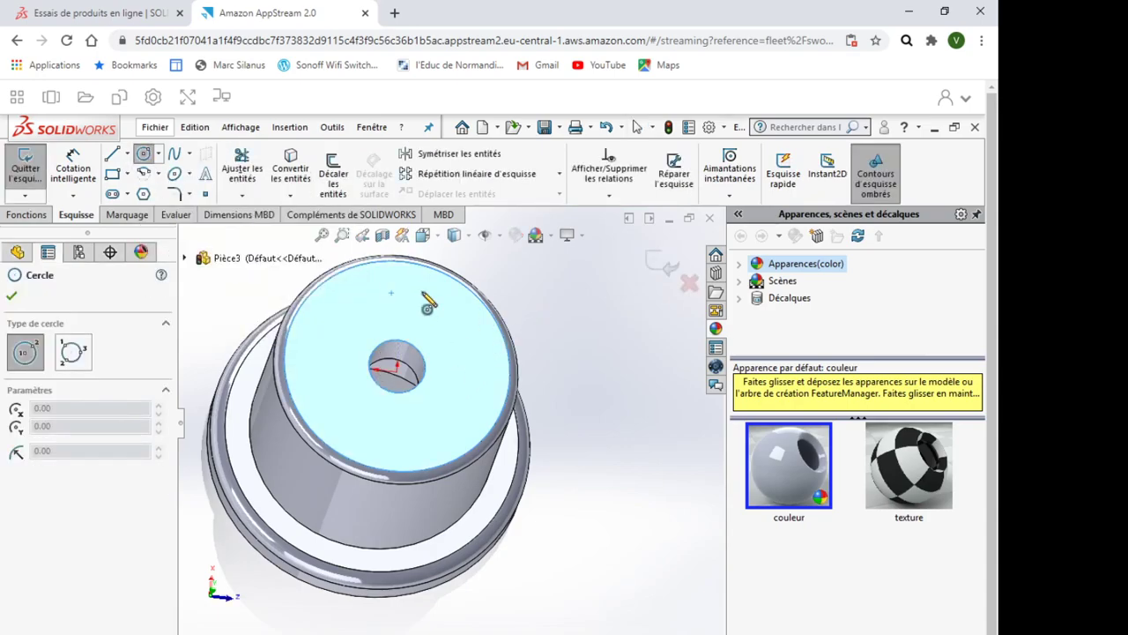
pyautogui.press('Escape')
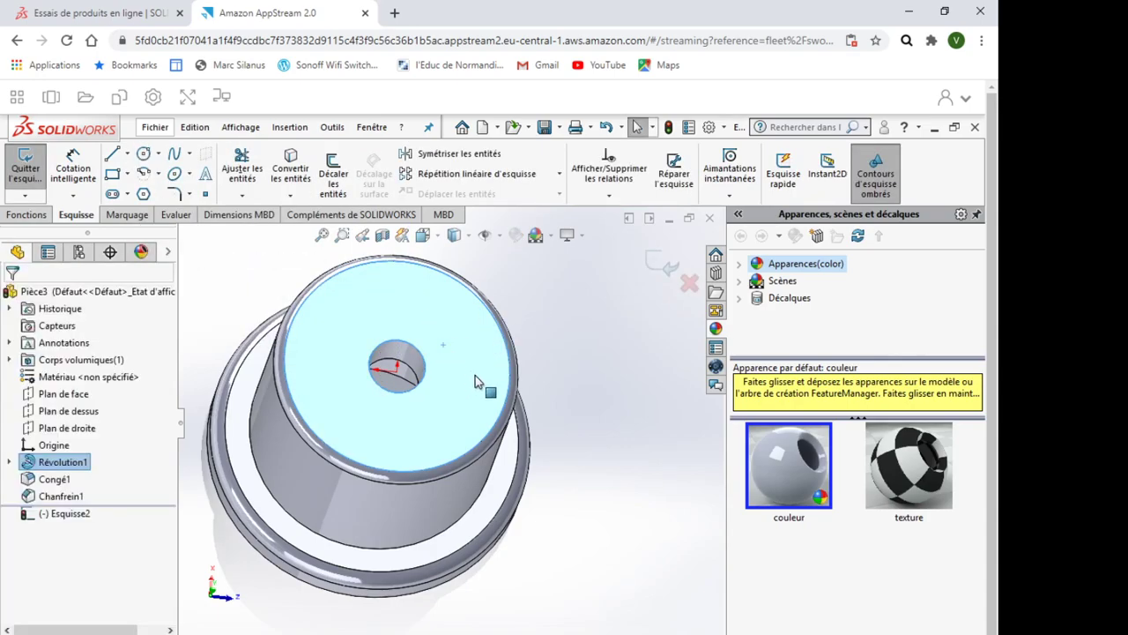
pyautogui.click(581, 383)
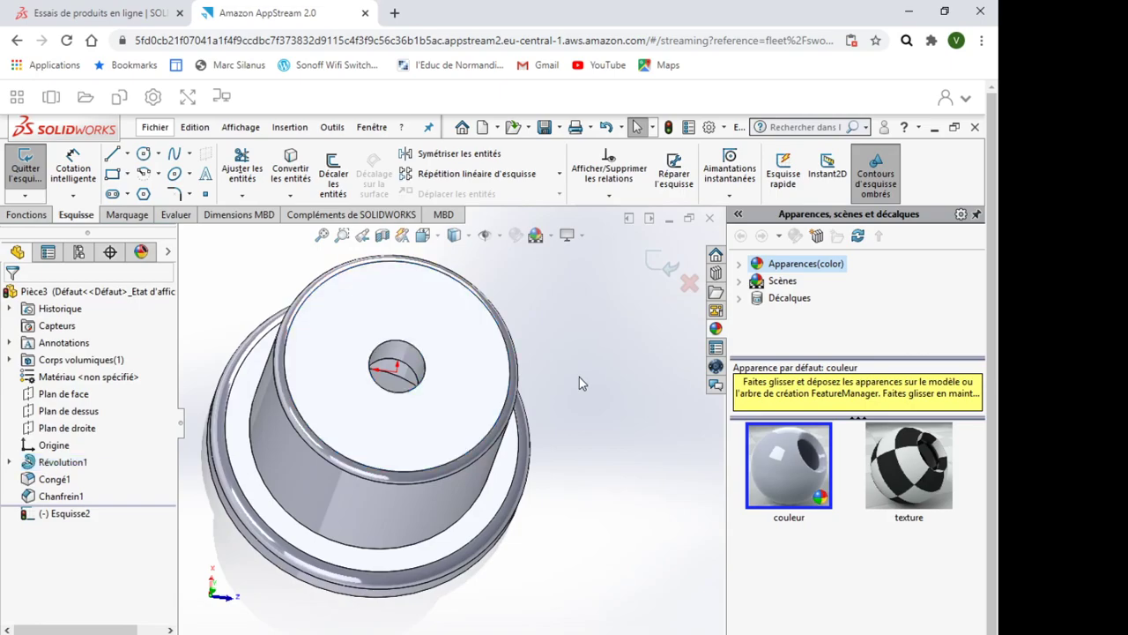
pyautogui.click(689, 282)
pyautogui.click(520, 407)
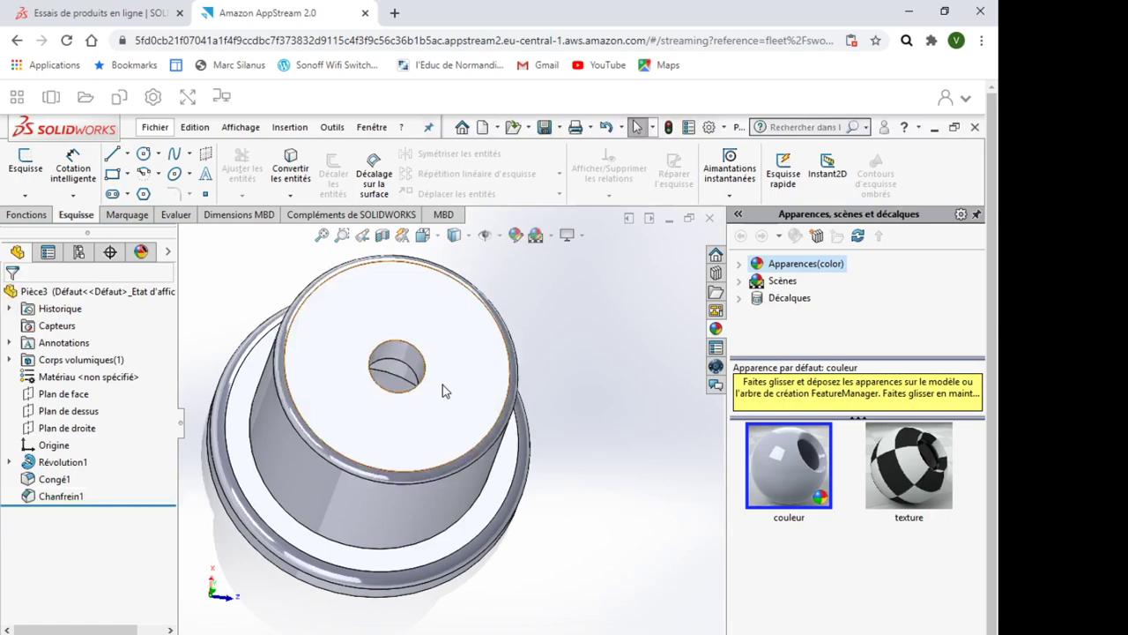
# Sketch a circle about 20 mm in diameter on the cylinder's top face, centred about 47 mm from the origin between bore and outer edge
pyautogui.click(443, 384)
pyautogui.click(581, 339)
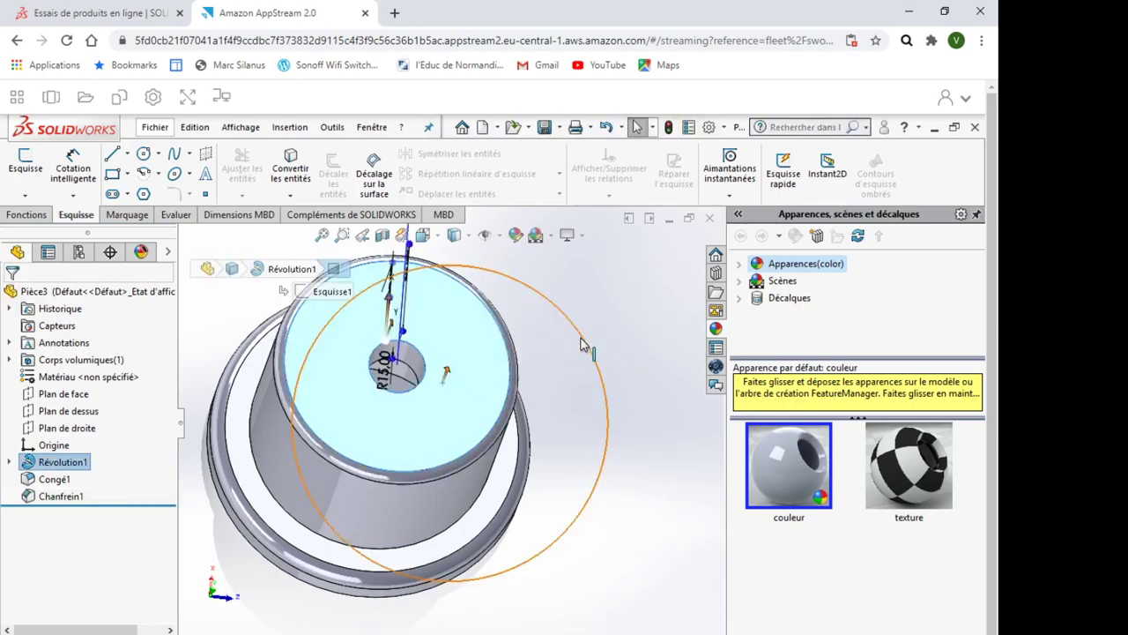
pyautogui.click(146, 153)
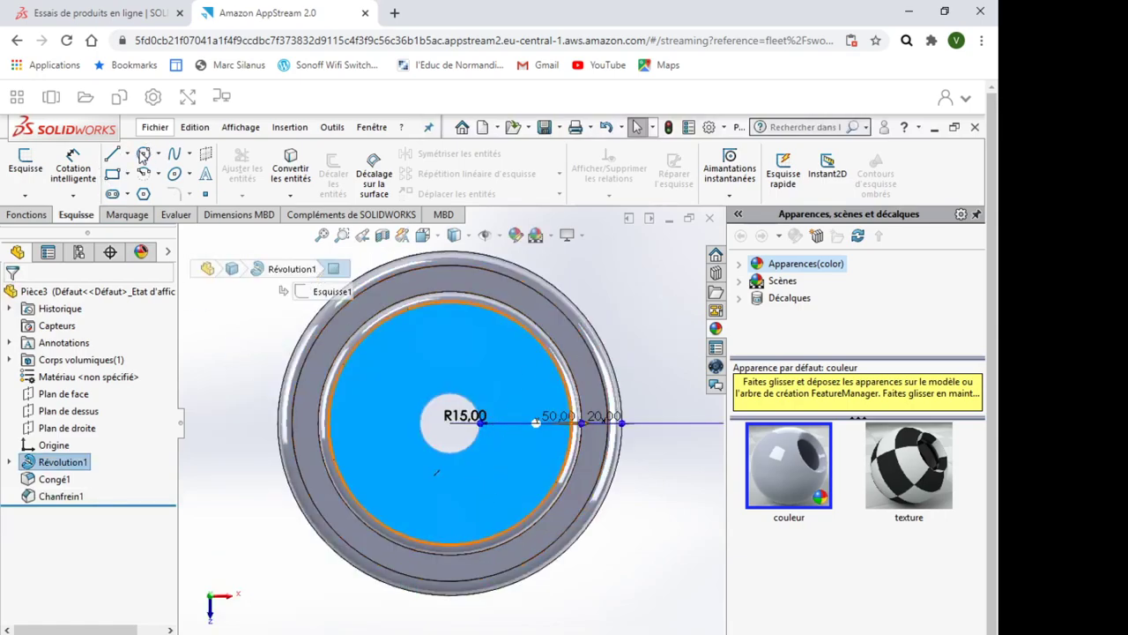
pyautogui.click(443, 328)
pyautogui.click(454, 345)
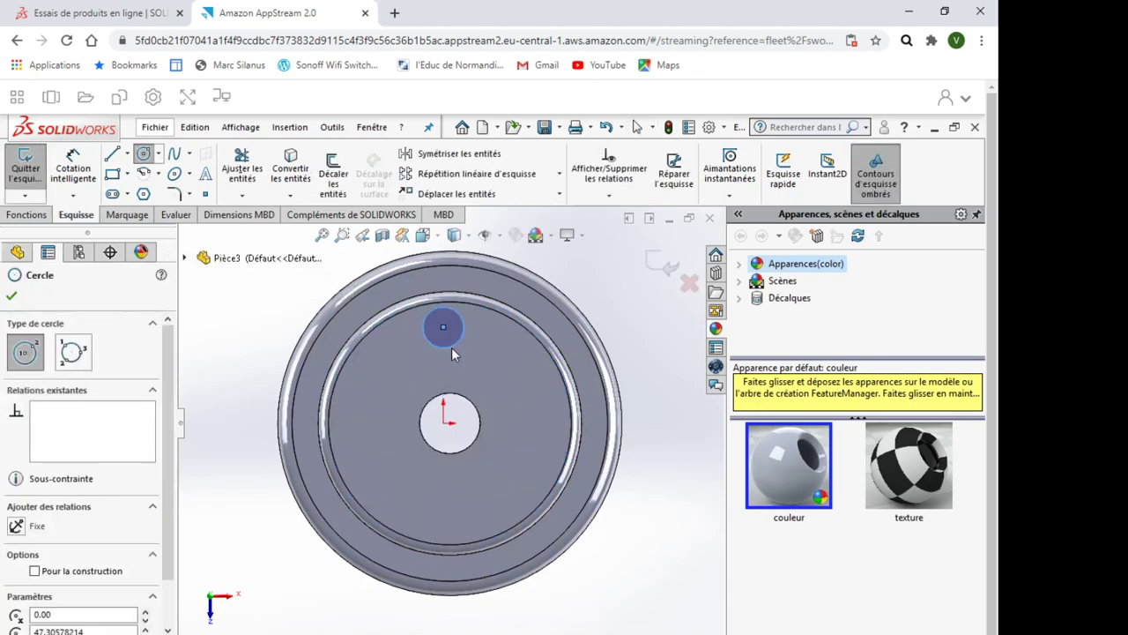
pyautogui.press('Escape')
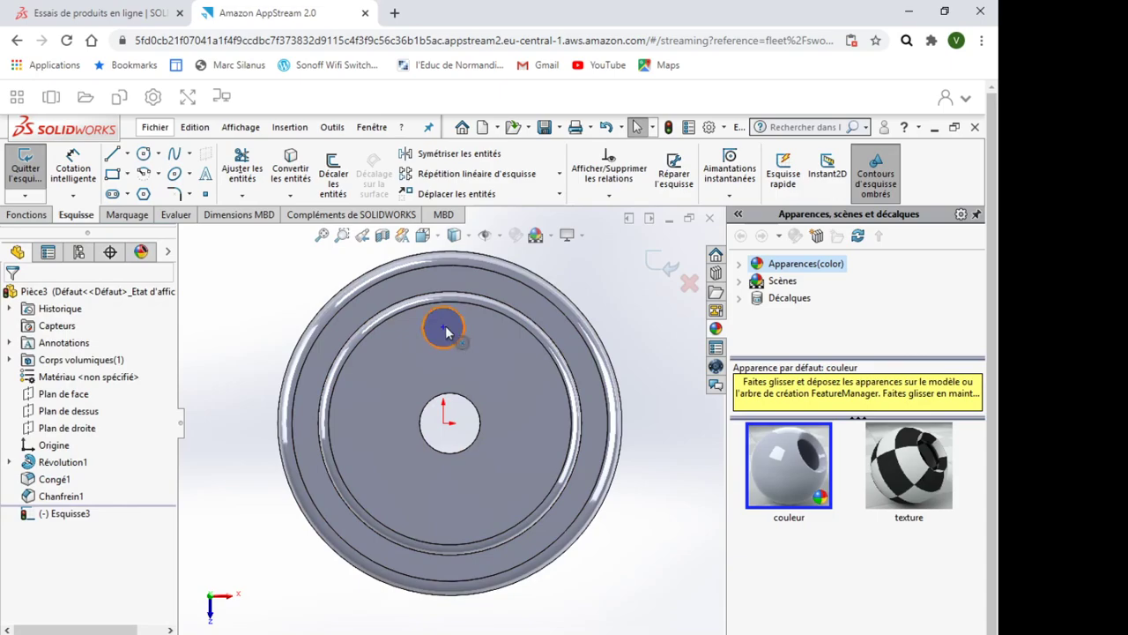
# Add a vertical relation between the sketched circle's centre and the origin
pyautogui.click(444, 328)
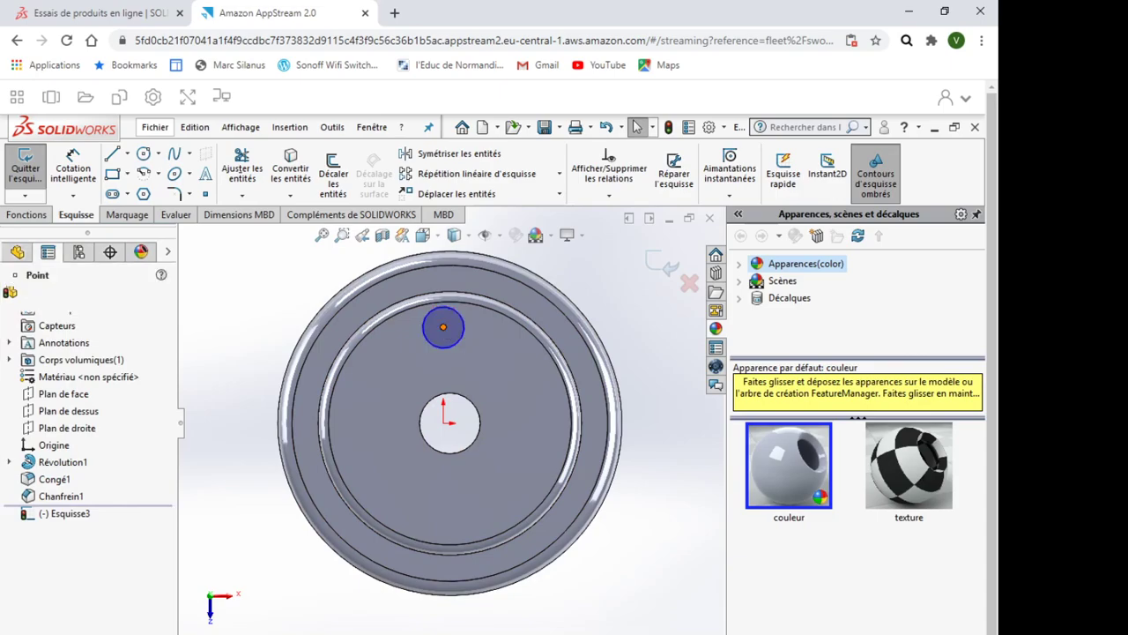
pyautogui.keyDown('ctrl'); pyautogui.click(445, 424); pyautogui.keyUp('ctrl')
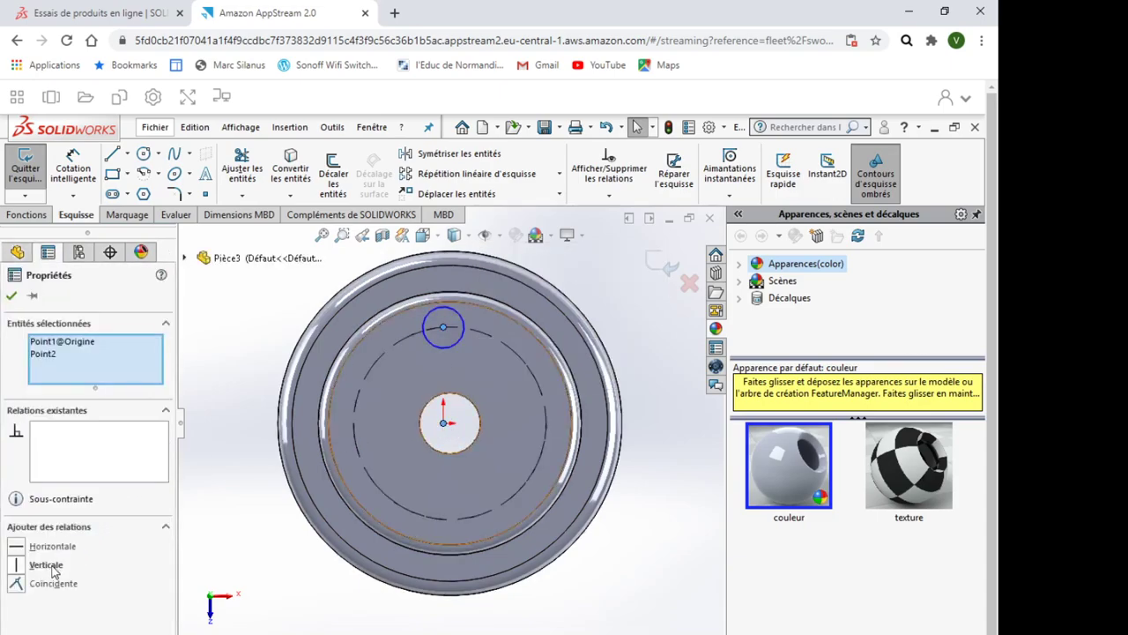
pyautogui.click(50, 565)
pyautogui.click(233, 528)
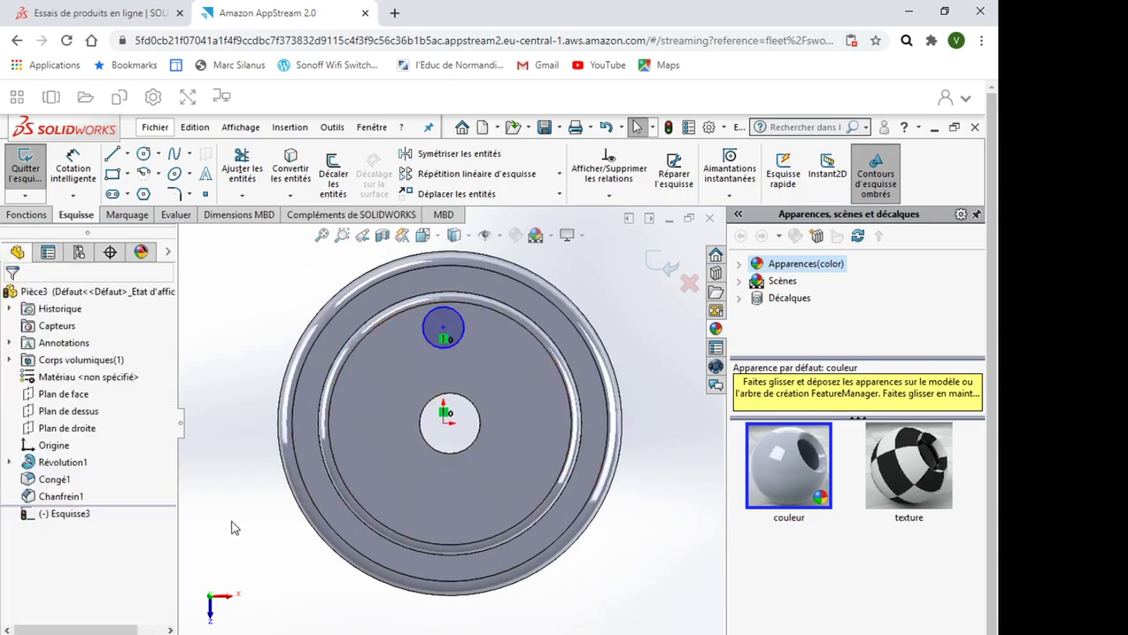
# Dimension the sketched circle's diameter and set it to 15 mm
pyautogui.click(74, 164)
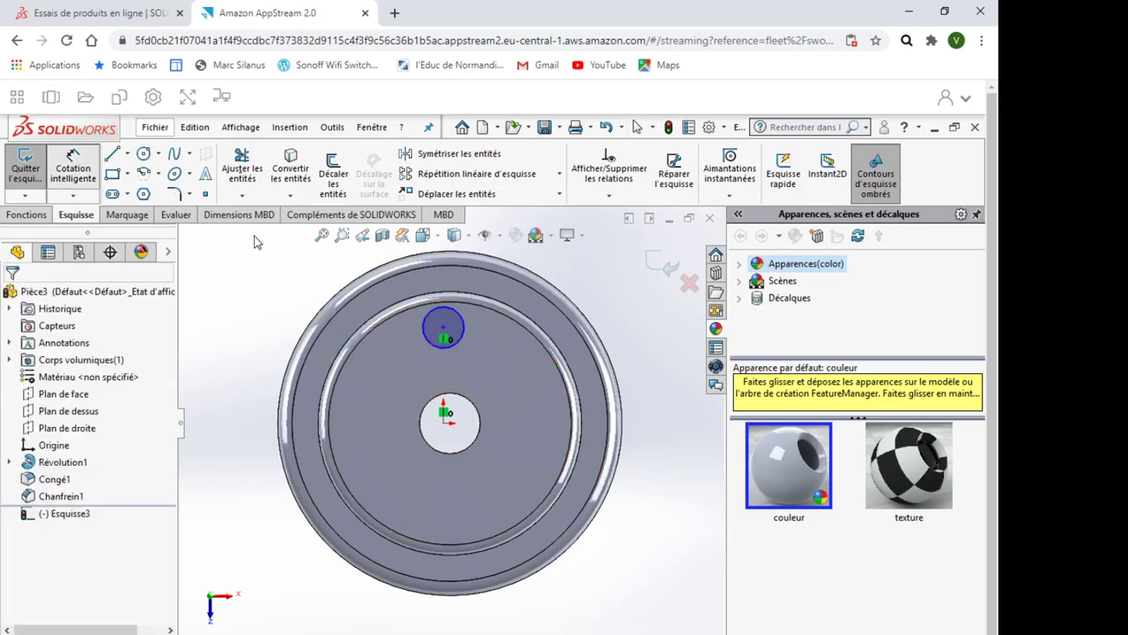
pyautogui.click(466, 331)
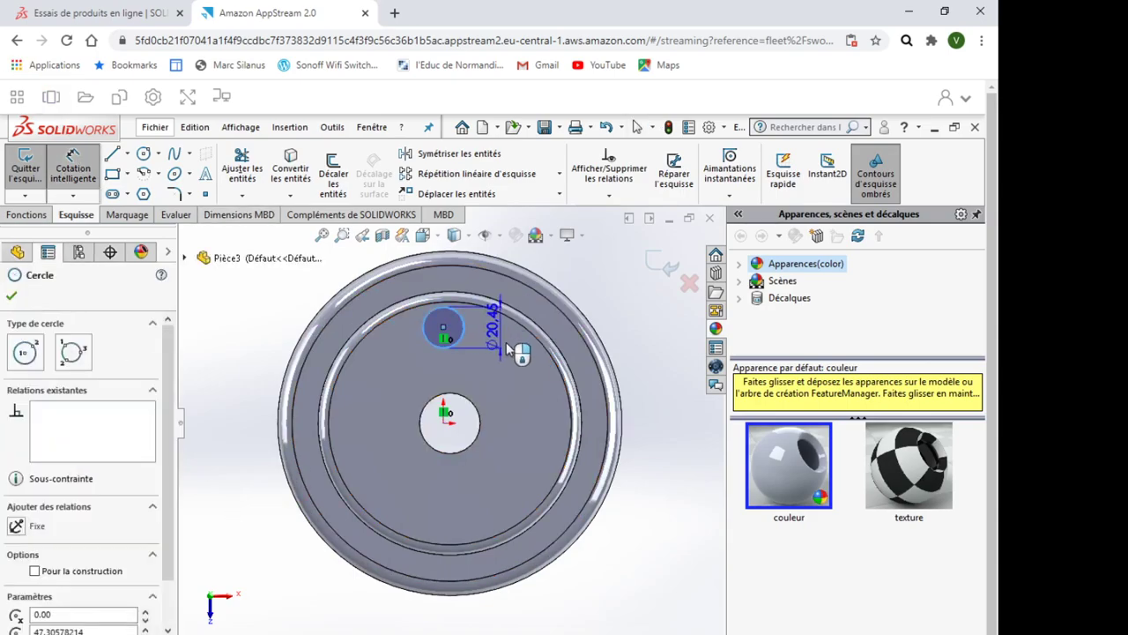
pyautogui.click(520, 335)
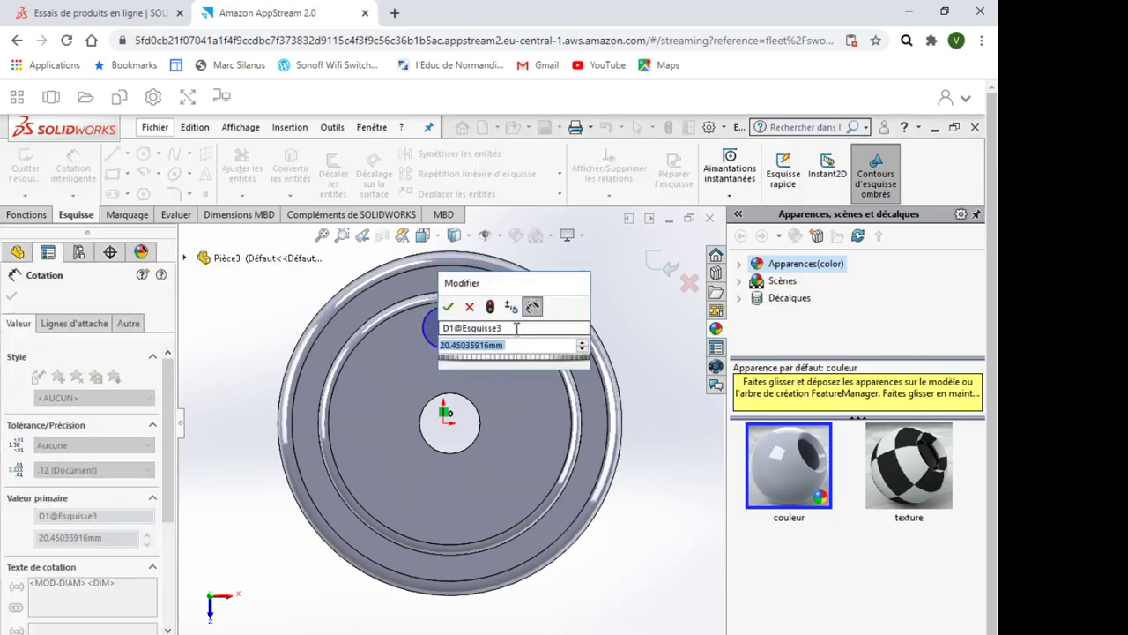
pyautogui.write('15')
pyautogui.press('Return')
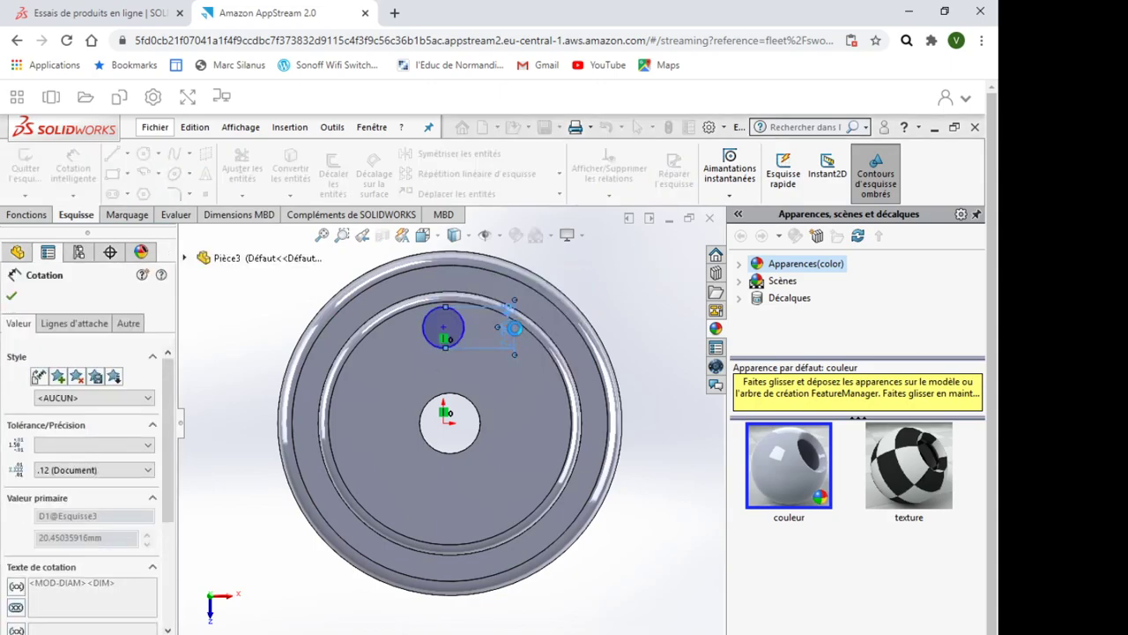
# Dimension the distance from the circle's centre to the origin and set it to 45 mm
pyautogui.click(444, 329)
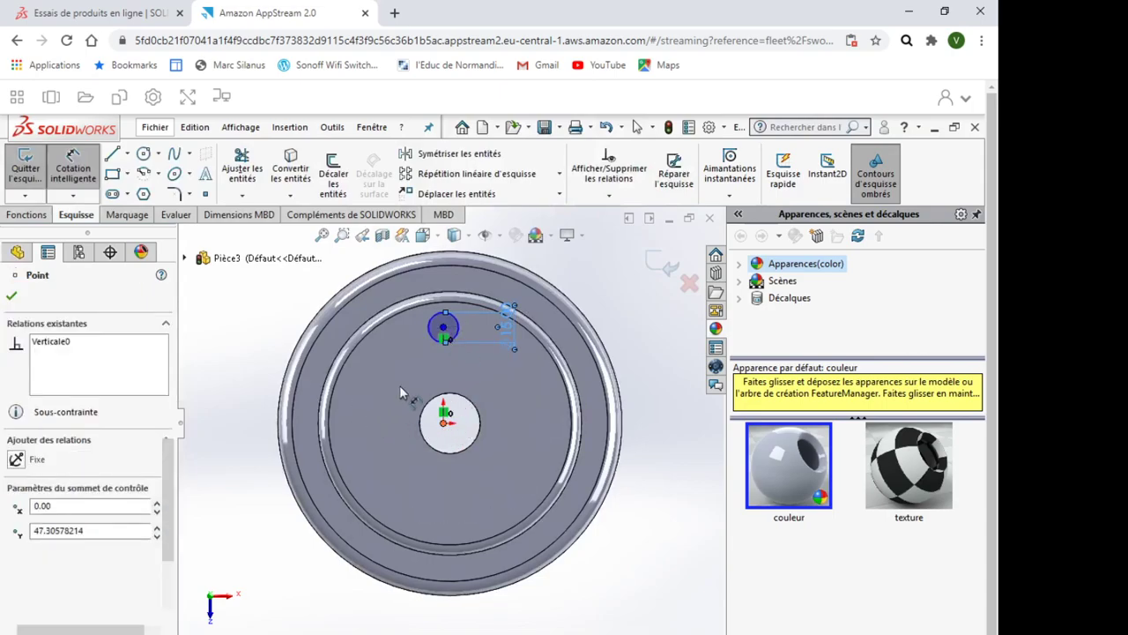
pyautogui.click(444, 422)
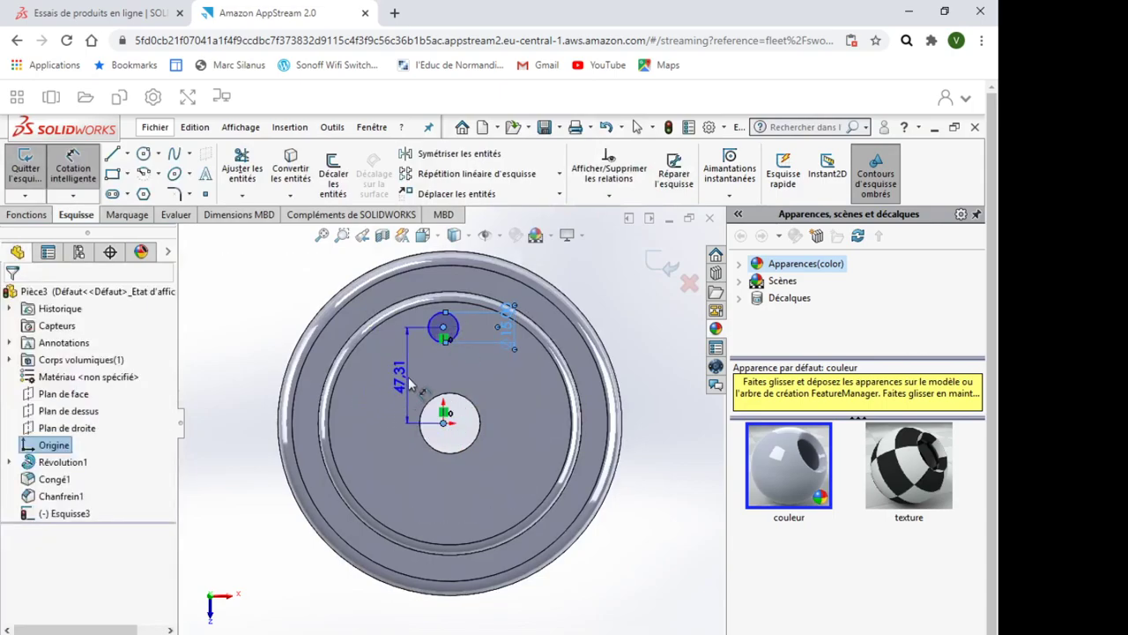
pyautogui.click(401, 379)
pyautogui.write('45')
pyautogui.press('Return')
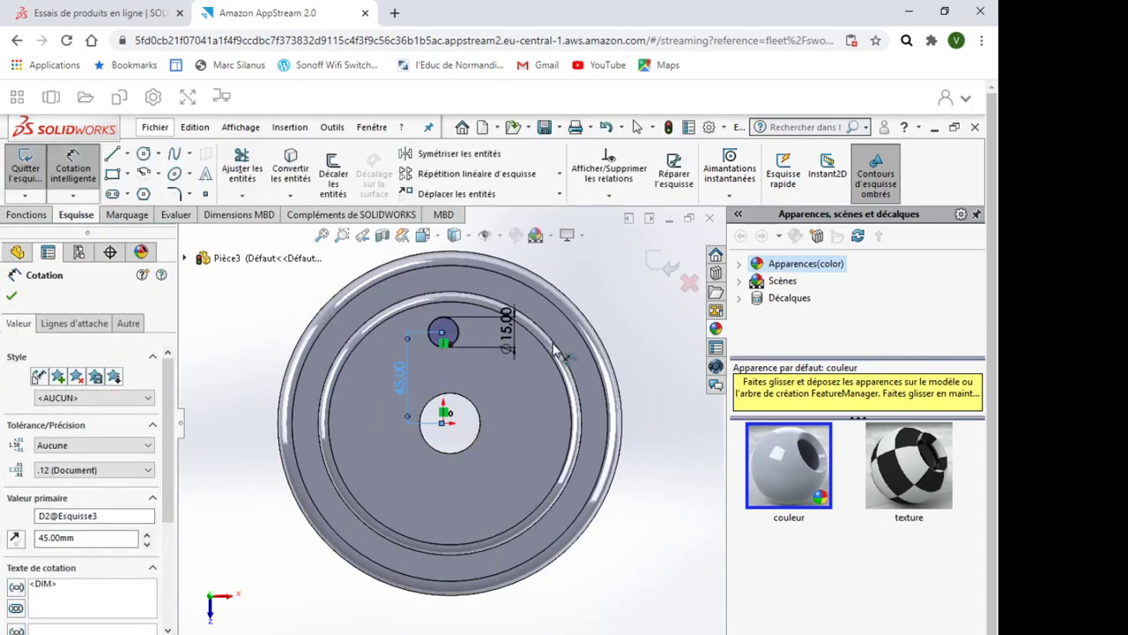
pyautogui.press('Escape')
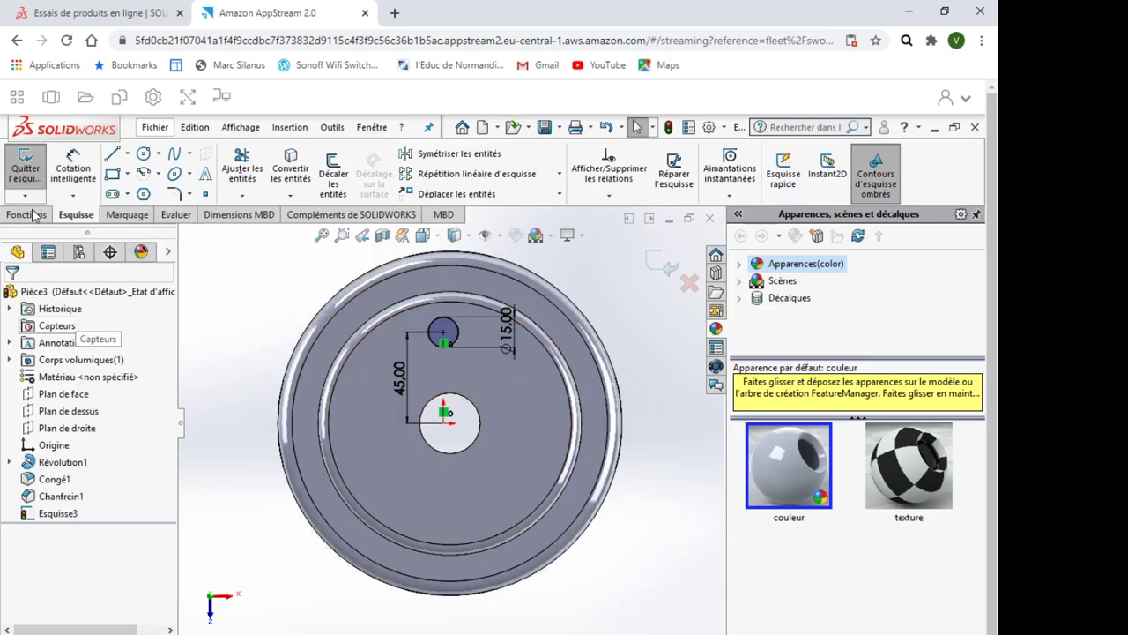
# Cut the circle through the whole part with an extruded cut using the through-all end condition (A travers tout)
pyautogui.click(34, 215)
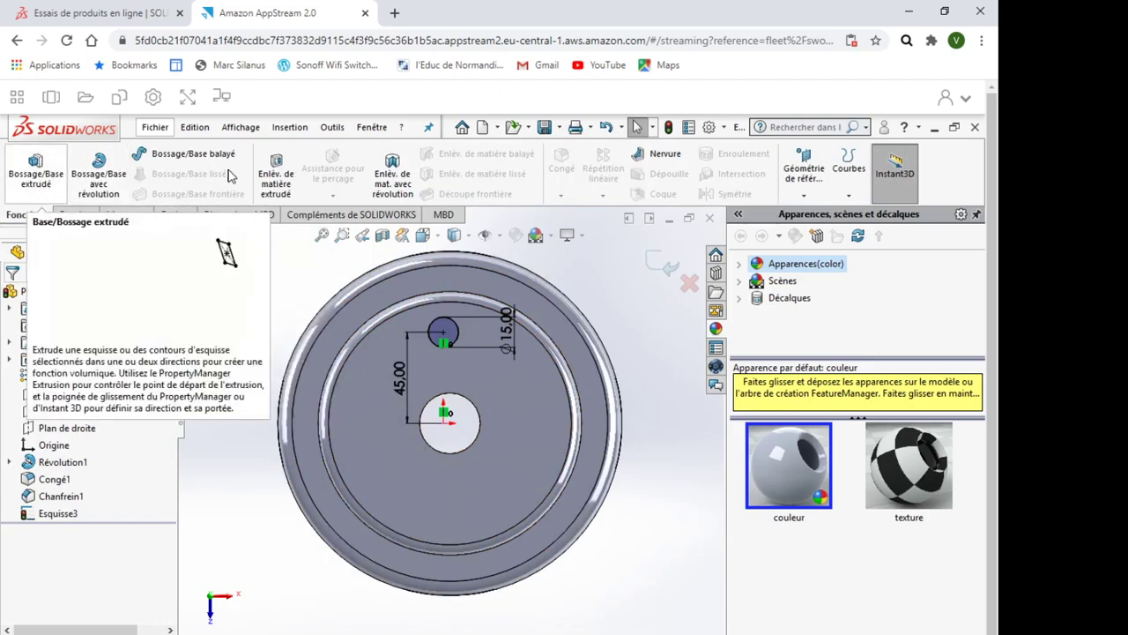
pyautogui.click(276, 174)
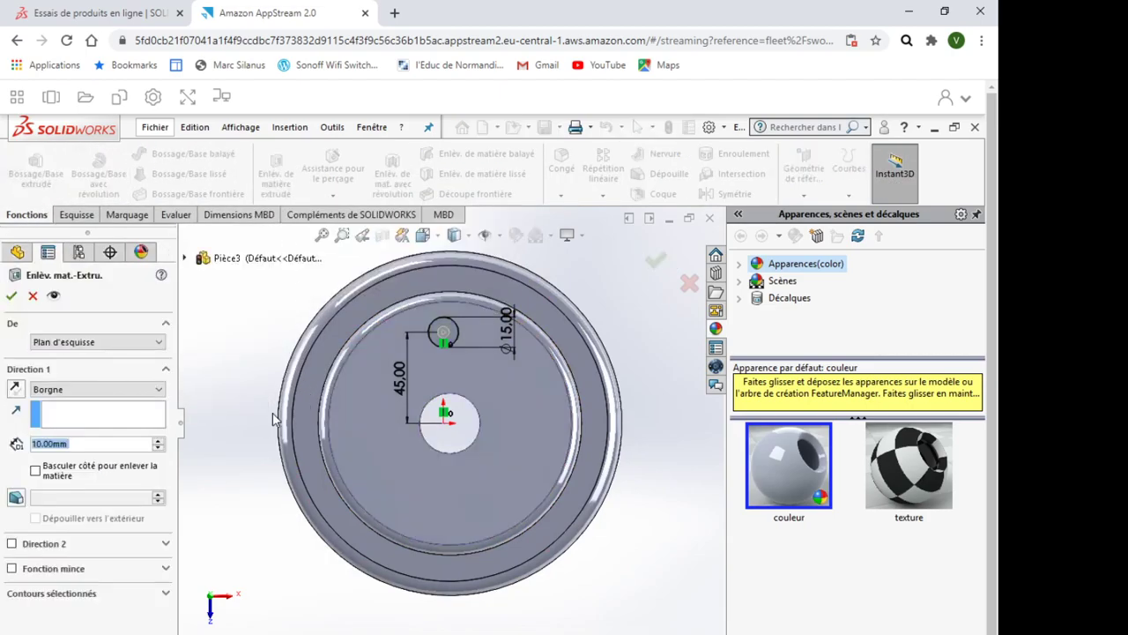
pyautogui.click(75, 391)
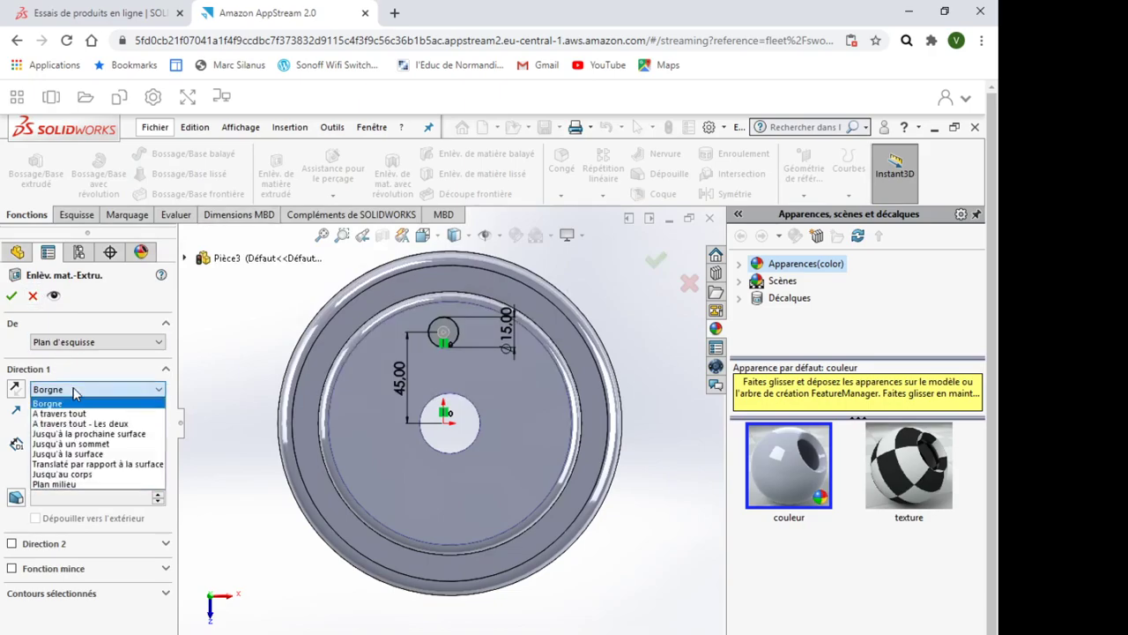
pyautogui.click(60, 414)
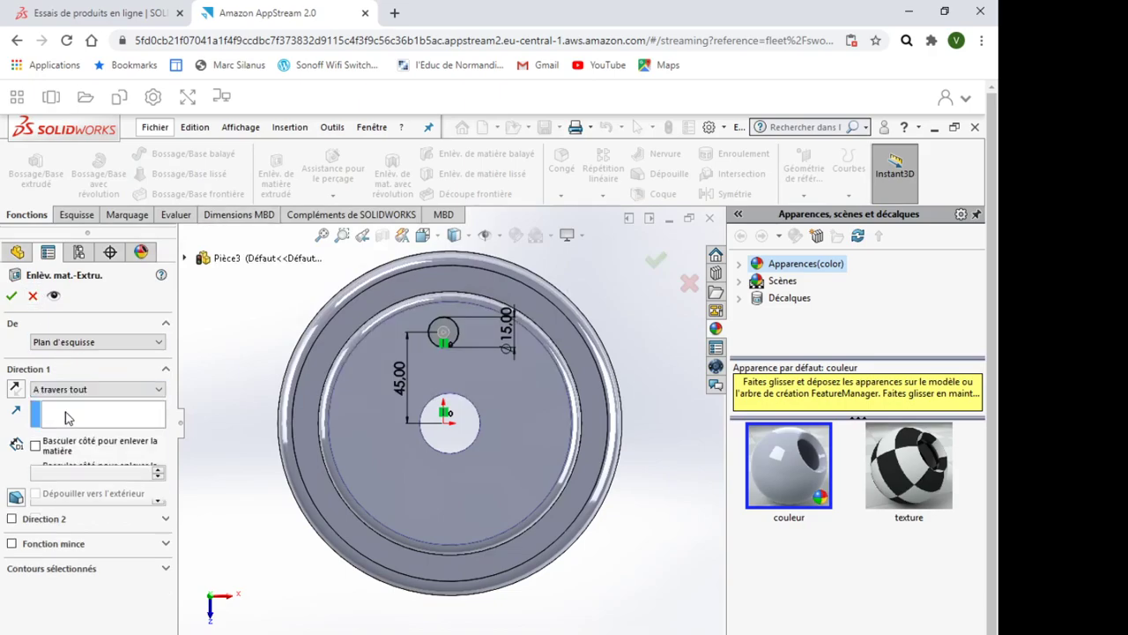
pyautogui.click(12, 298)
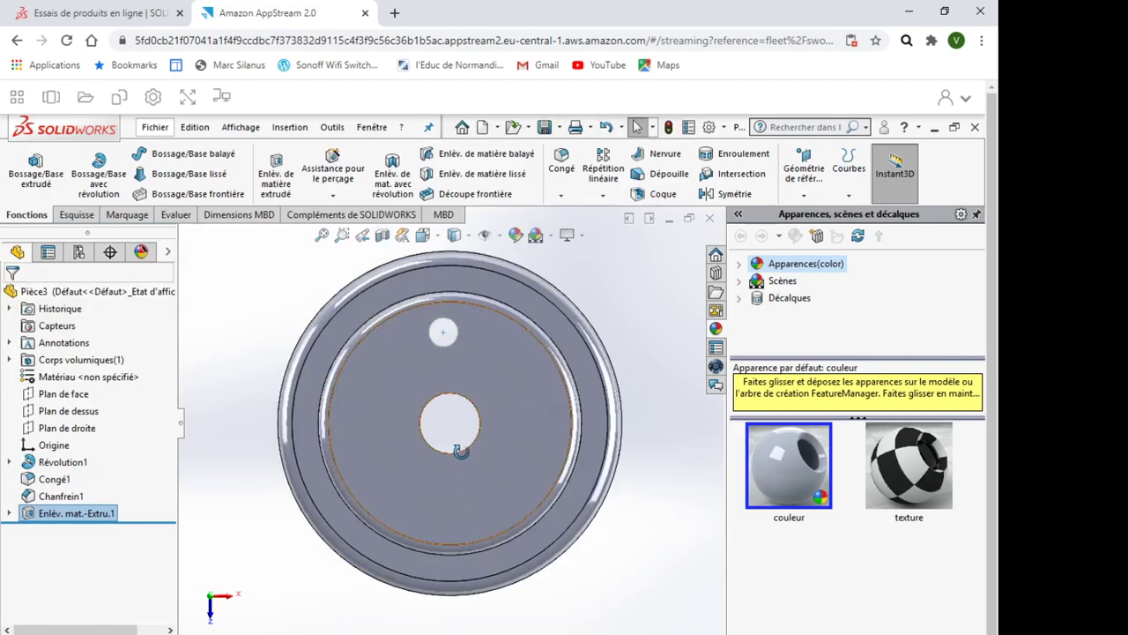
# Create a circular pattern of the small through hole around the central bore's face, with 10 equally spaced instances over 360°
pyautogui.moveTo(460, 452); pyautogui.dragTo(452, 493, button='middle')
pyautogui.moveTo(458, 377); pyautogui.dragTo(519, 379, button='middle')
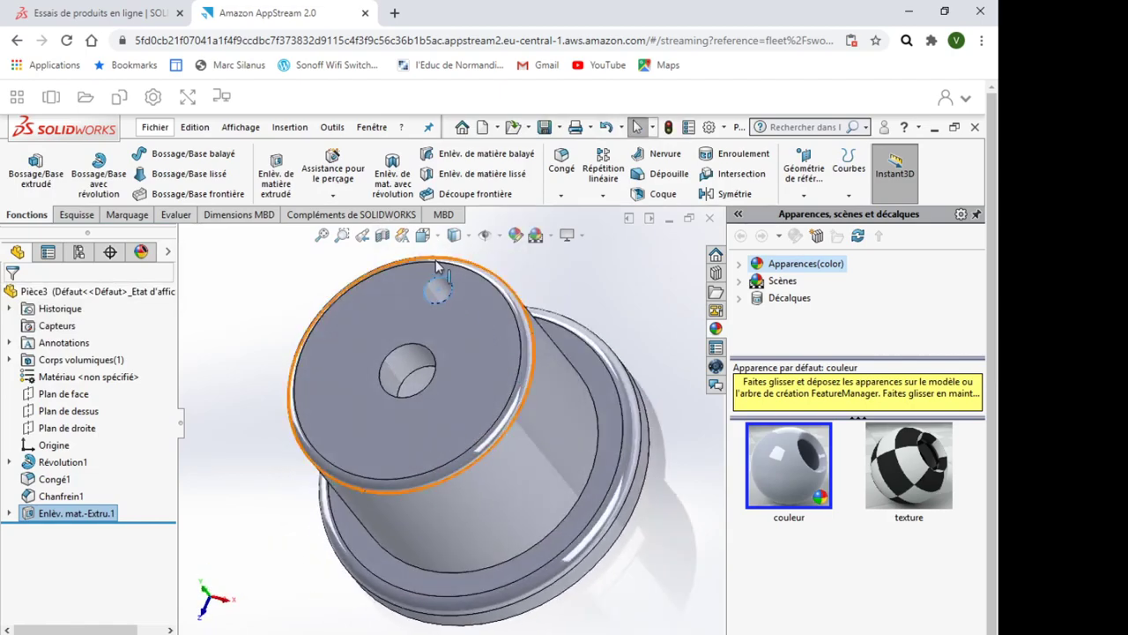
pyautogui.click(569, 290)
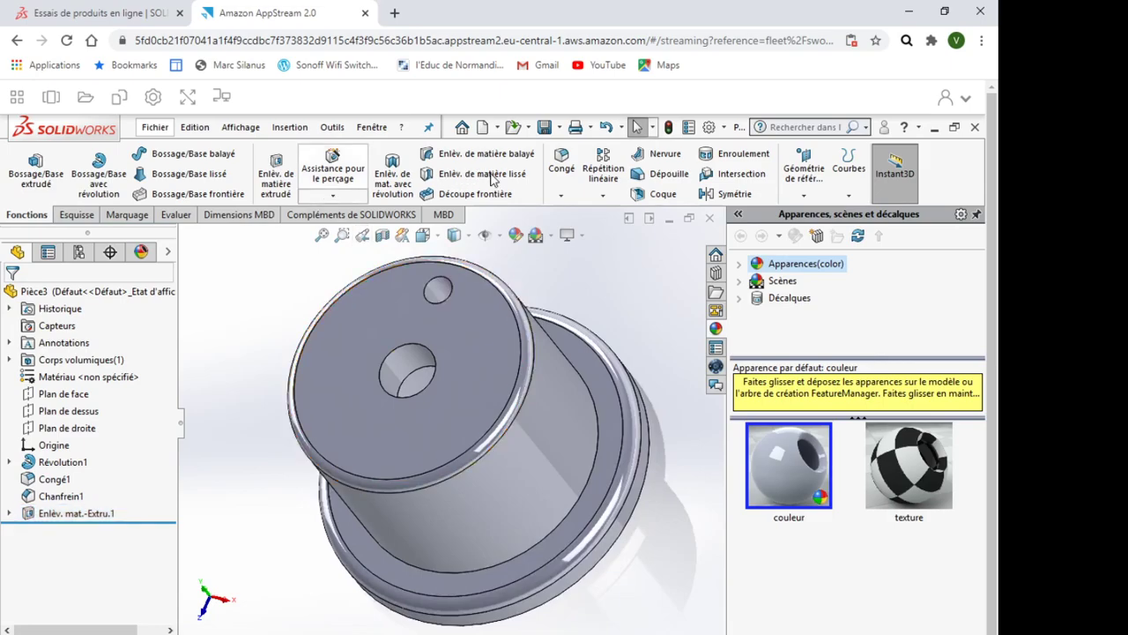
pyautogui.click(608, 199)
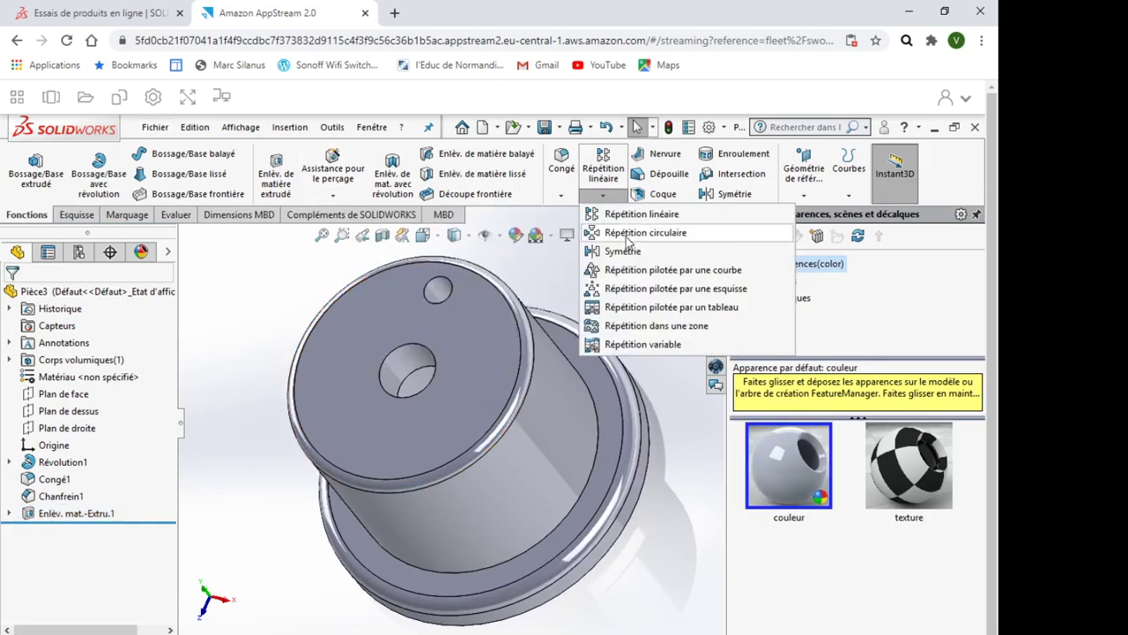
pyautogui.press('Escape')
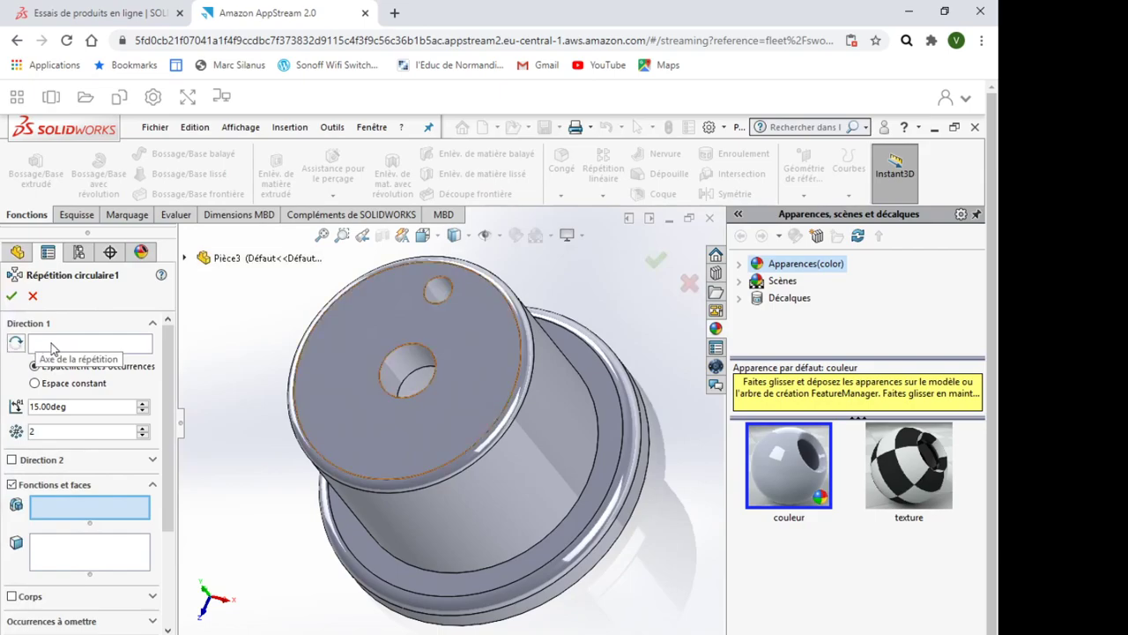
pyautogui.click(51, 345)
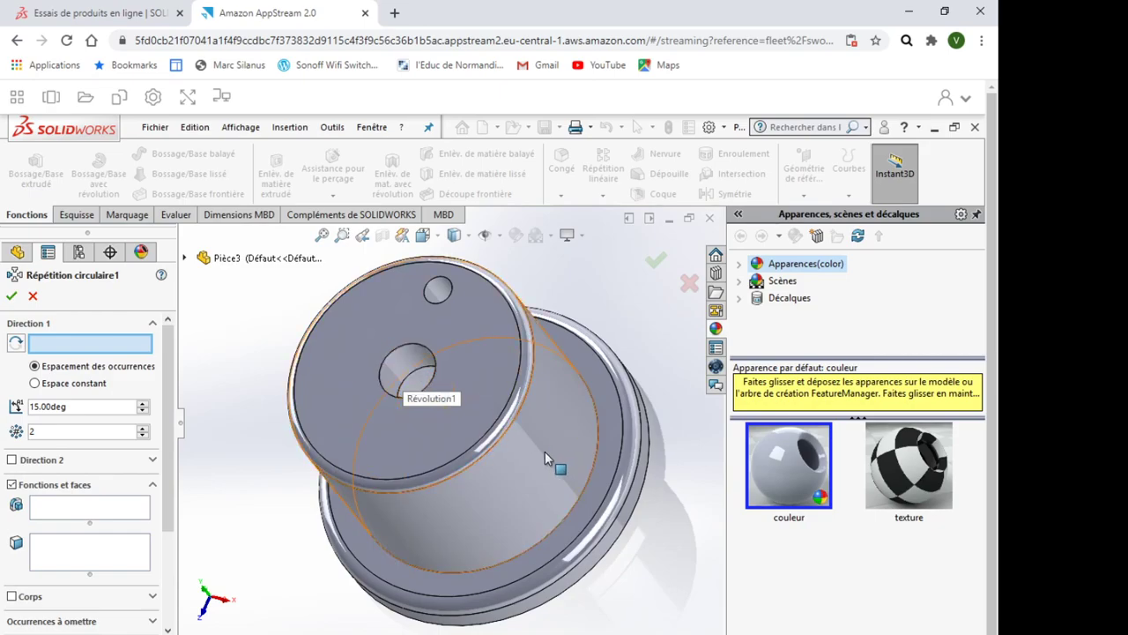
pyautogui.click(396, 372)
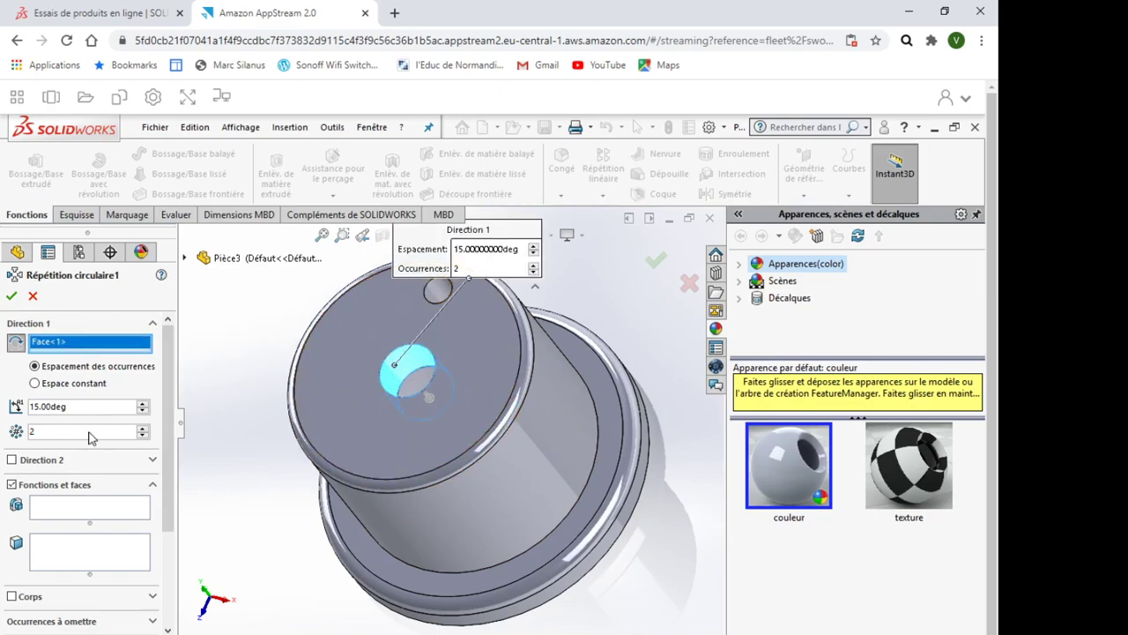
pyautogui.write('10')
pyautogui.click(53, 505)
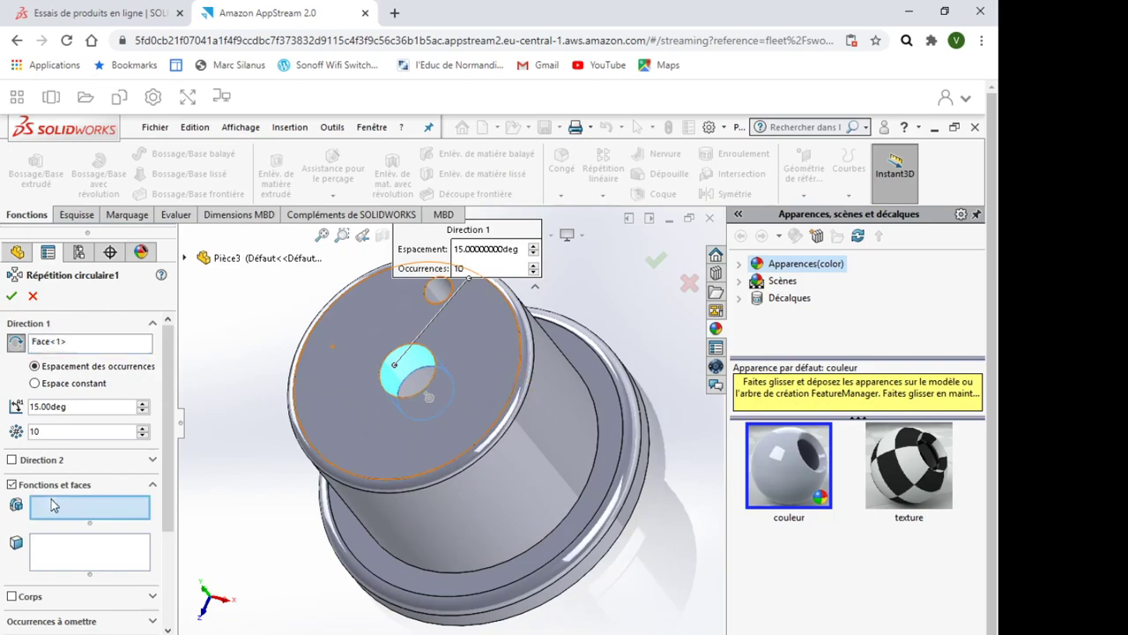
pyautogui.click(441, 294)
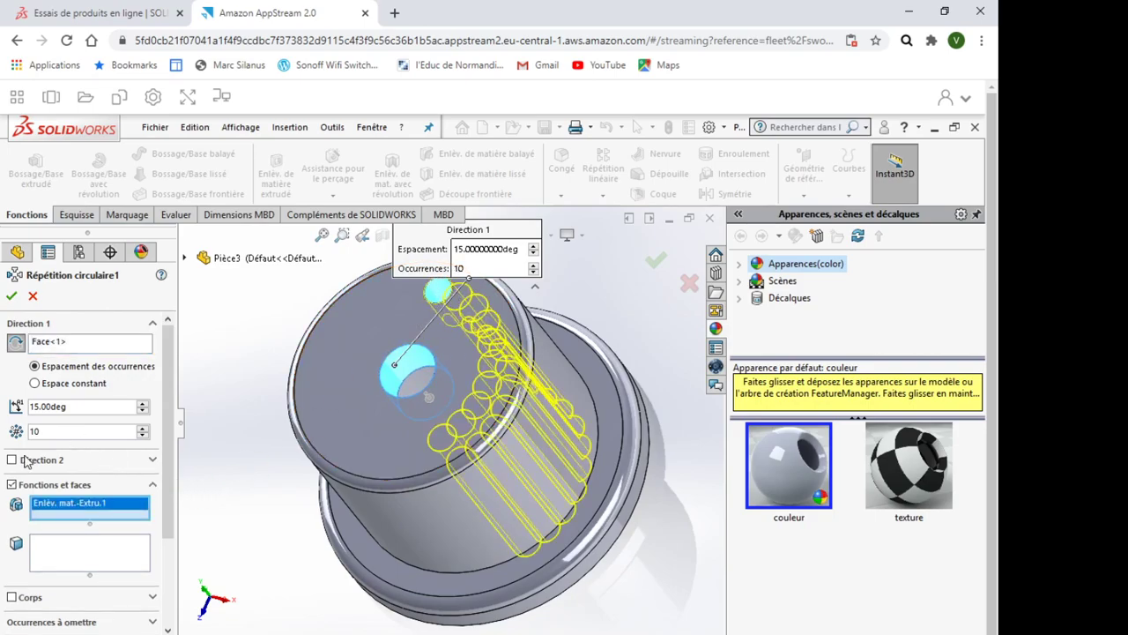
pyautogui.click(35, 385)
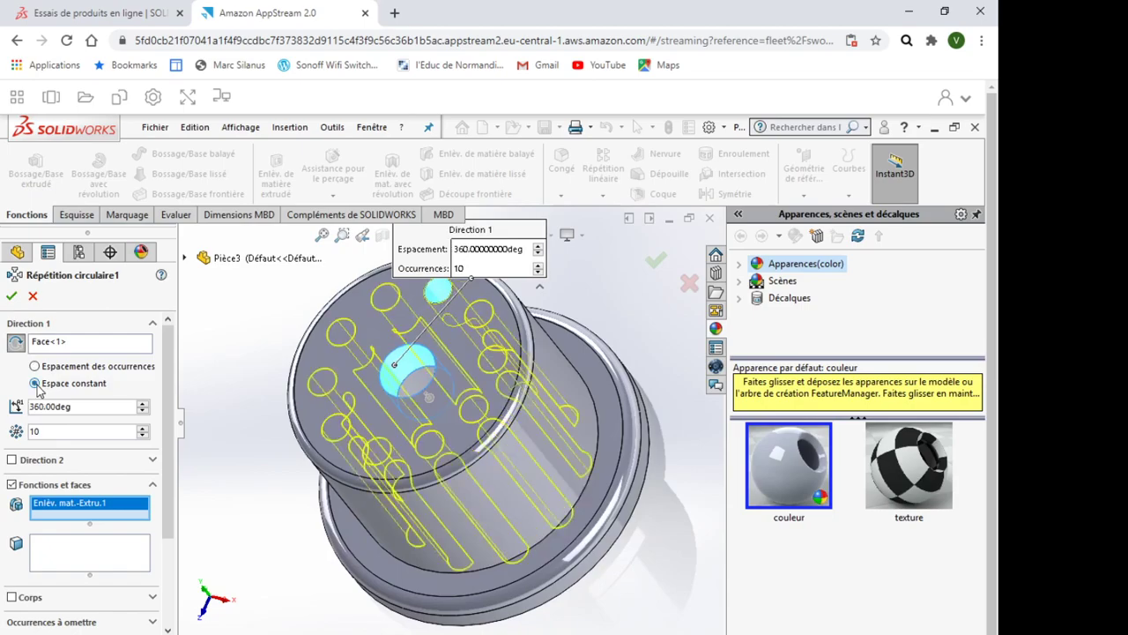
pyautogui.click(10, 298)
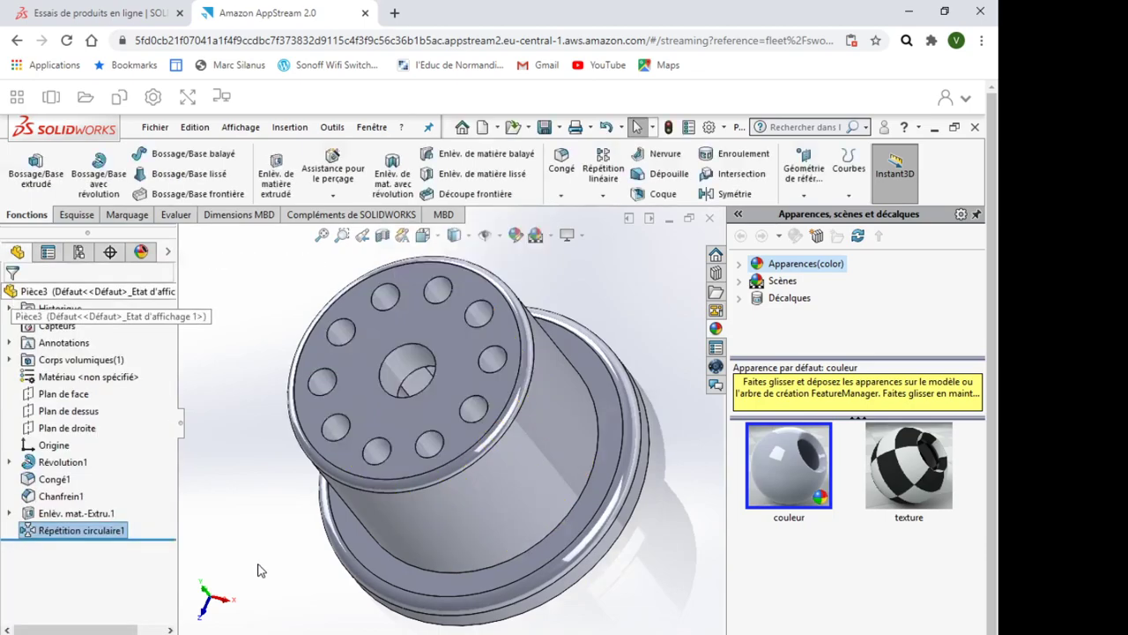
pyautogui.moveTo(254, 550); pyautogui.dragTo(279, 578, button='middle')
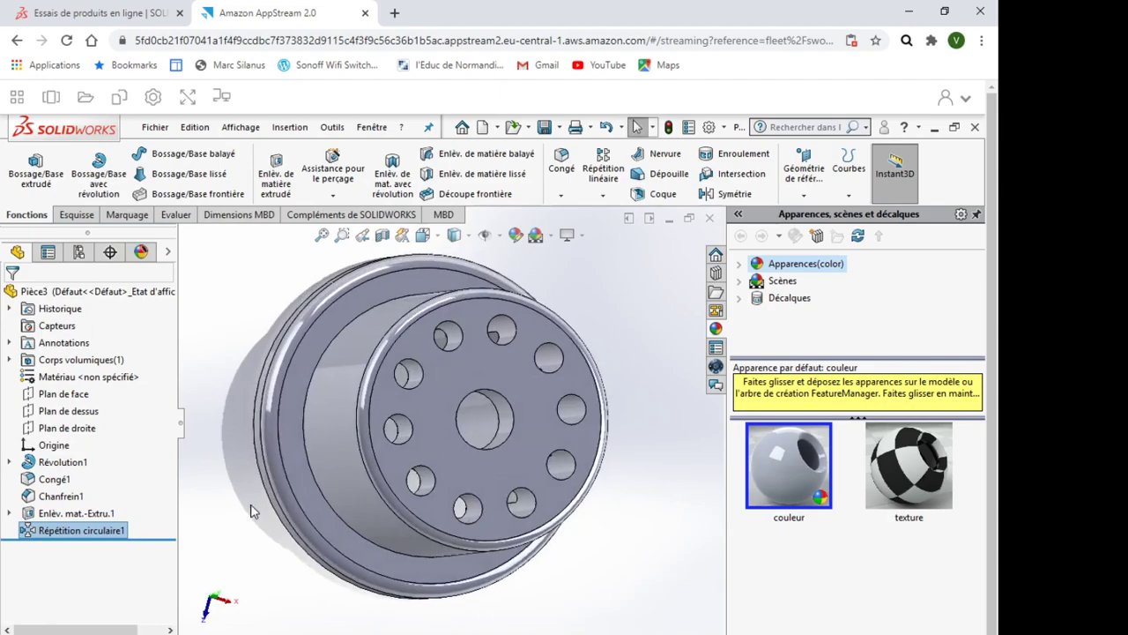
pyautogui.click(446, 473)
pyautogui.moveTo(602, 459); pyautogui.dragTo(553, 346, button='middle')
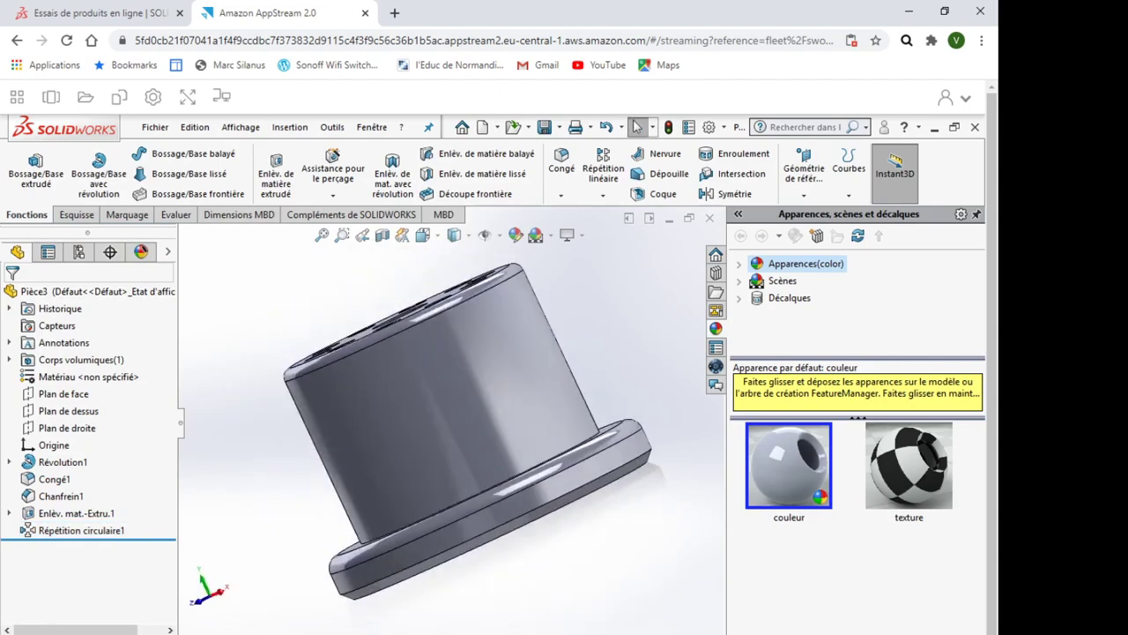